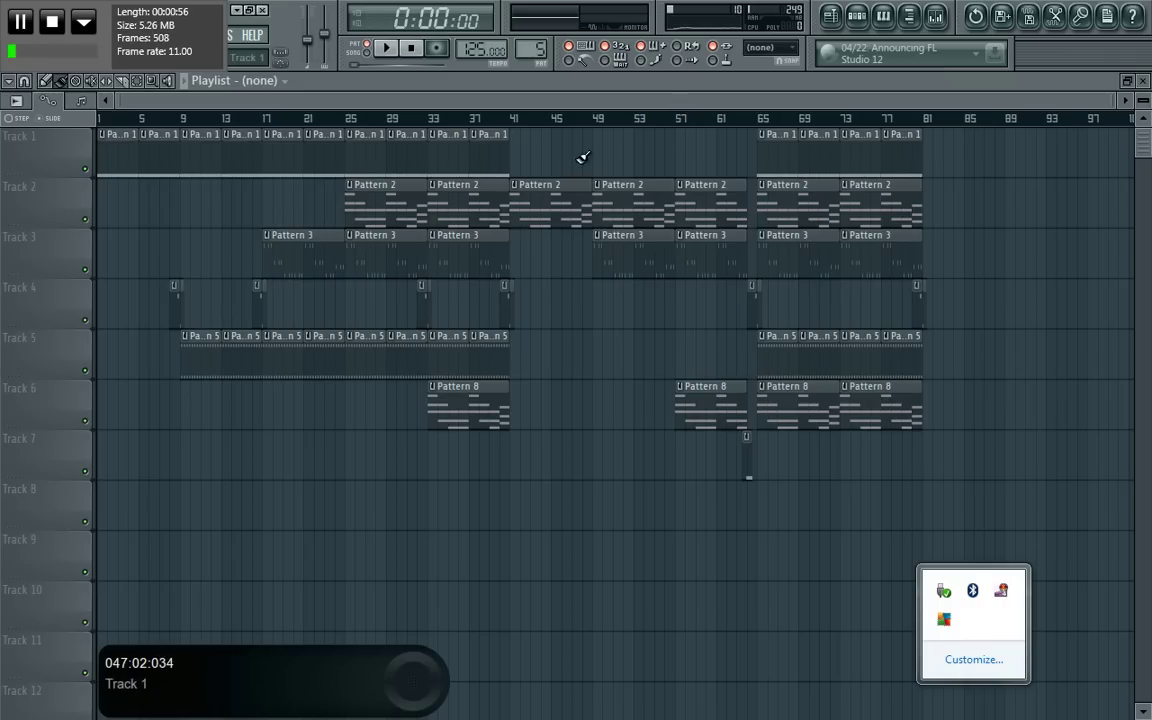
Step: Open Pattern 1's 80s_Clap01 channel in the piano roll and fit its four bars of notes in view
left_click(858, 16)
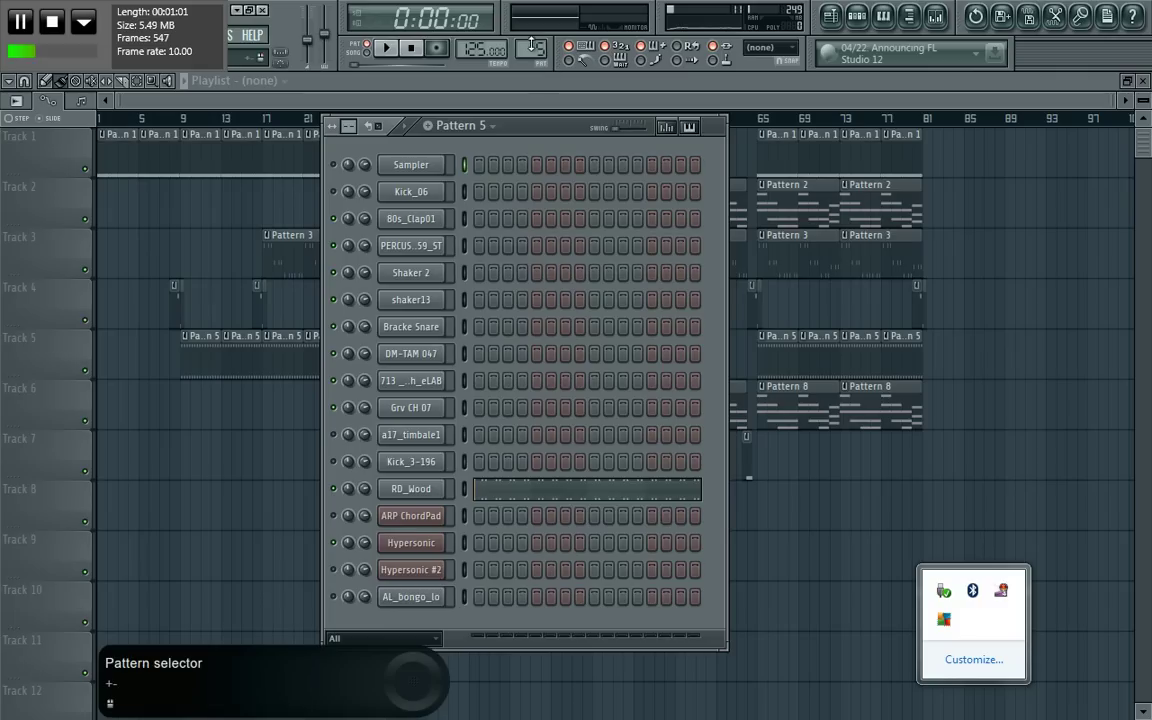
left_click_drag(532, 49, 570, 126)
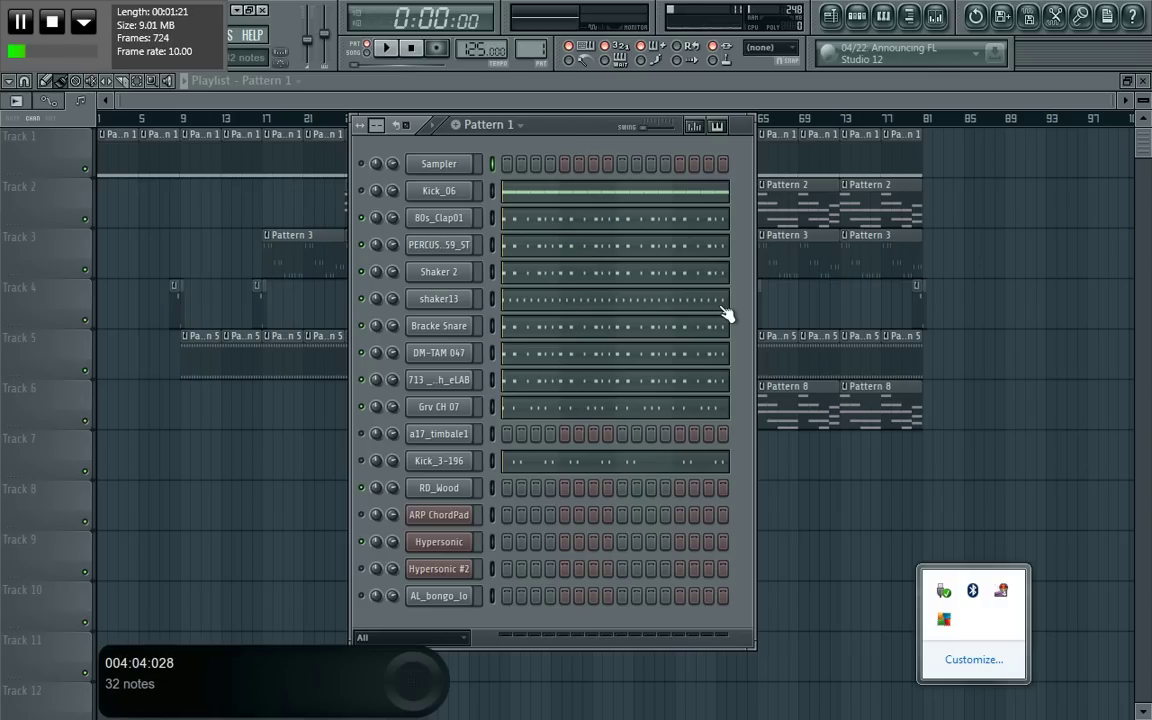
left_click(640, 219)
left_click_drag(175, 100, 1142, 318)
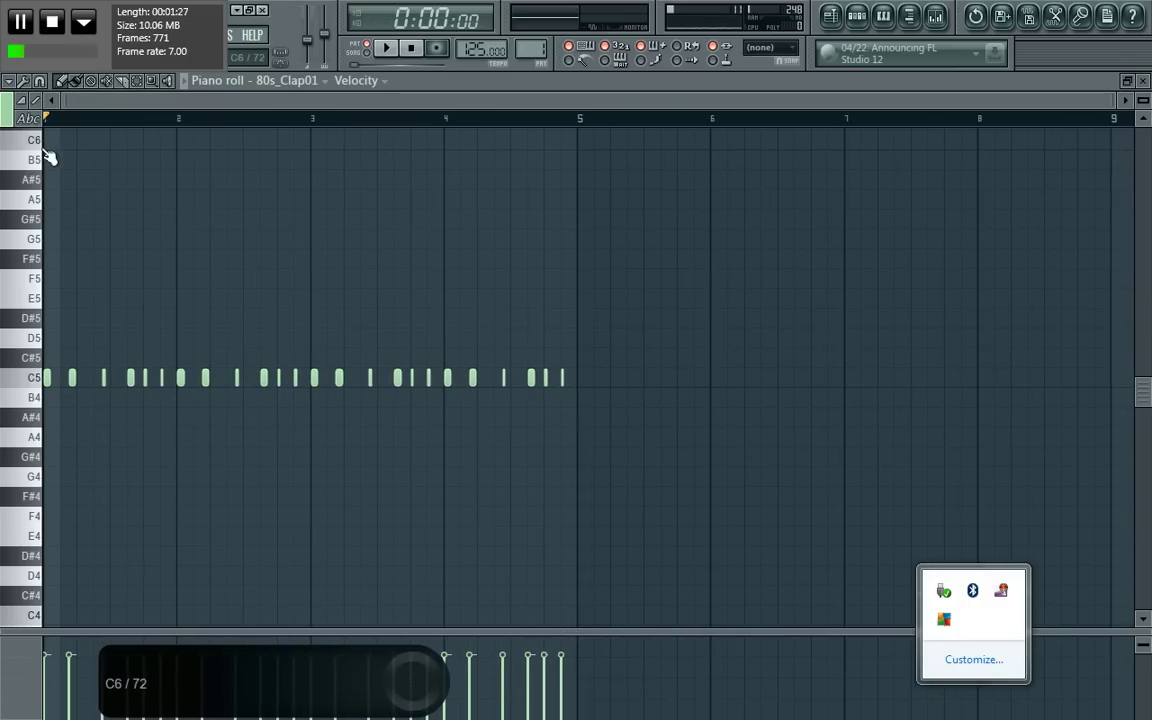
left_click(35, 118)
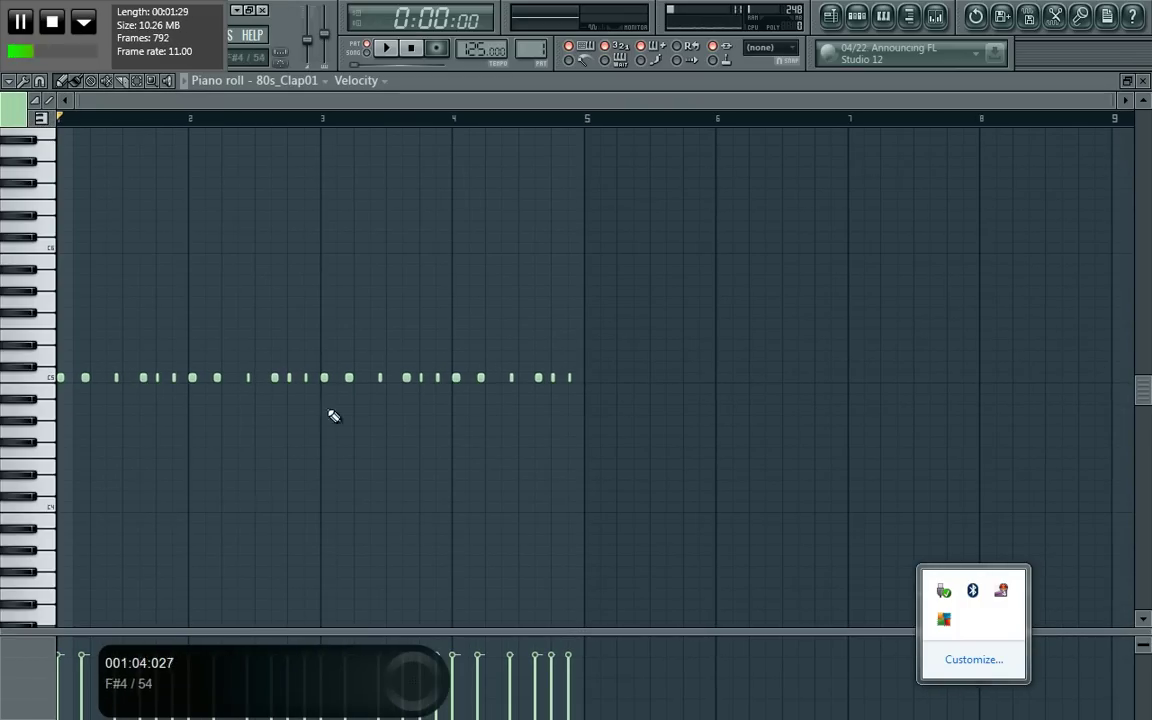
left_click_drag(1112, 98, 592, 85)
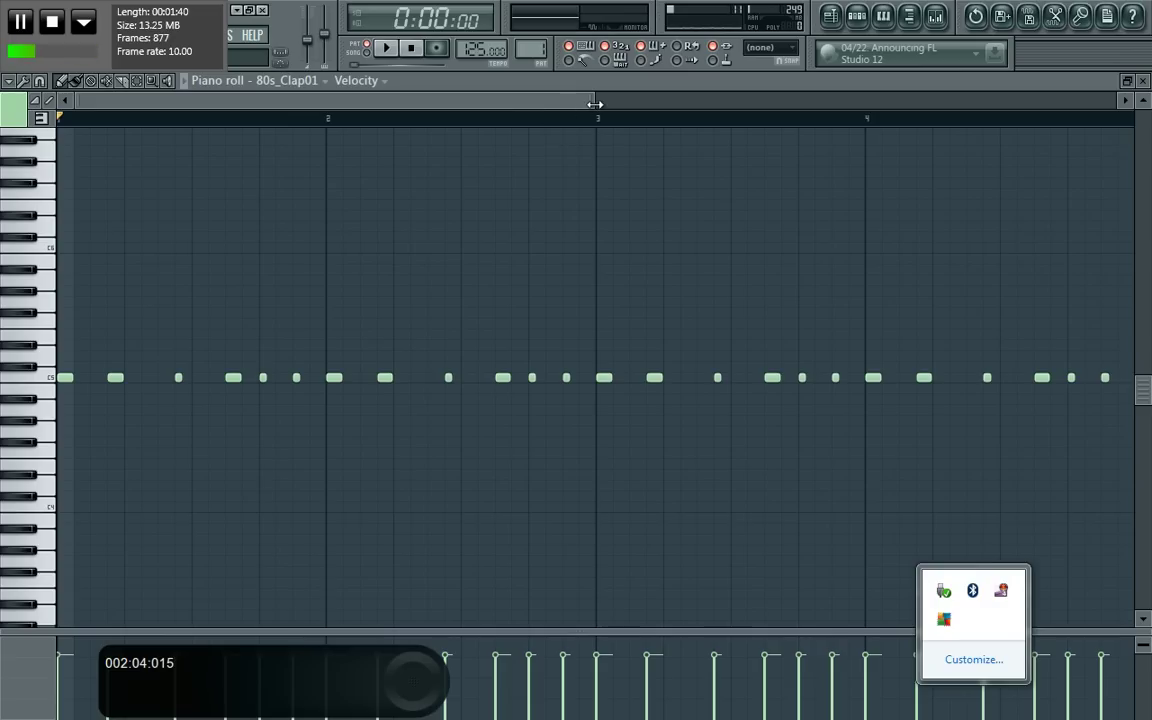
mouse_move(595, 104)
left_mouse_down()
mouse_move(648, 100)
mouse_move(601, 100)
left_mouse_up()
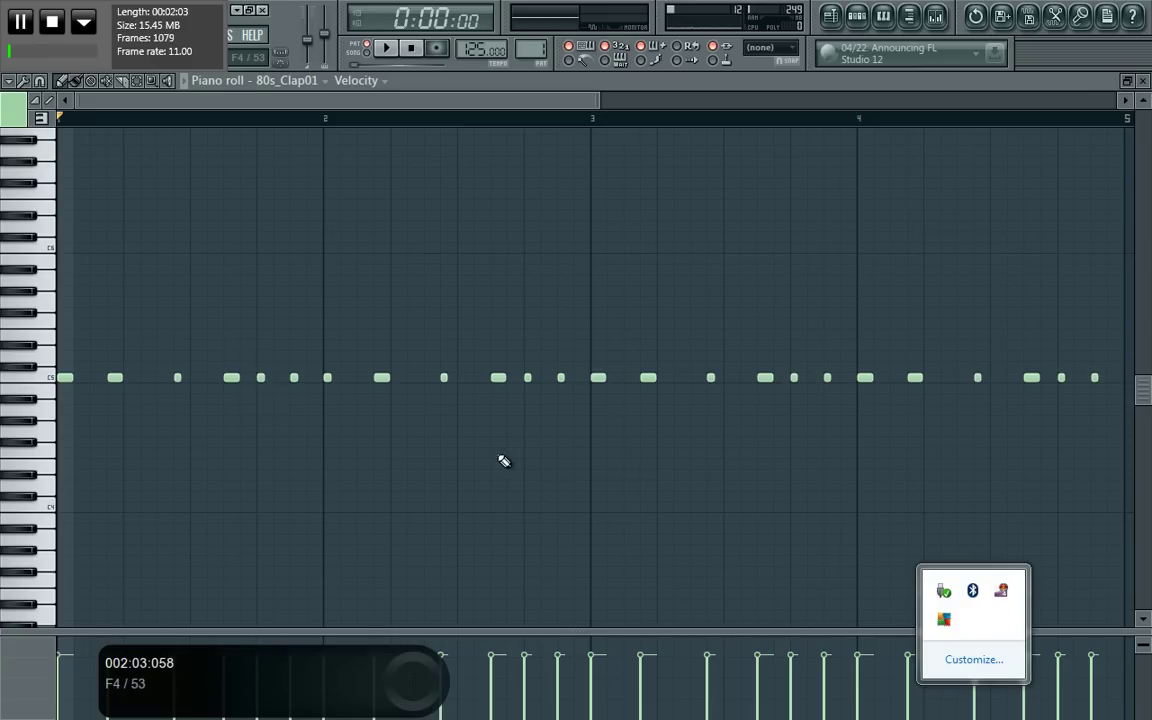
Step: Bring up Pattern 1's channel list and audition the 80s_Clap01 sample from its channel settings
left_click(858, 16)
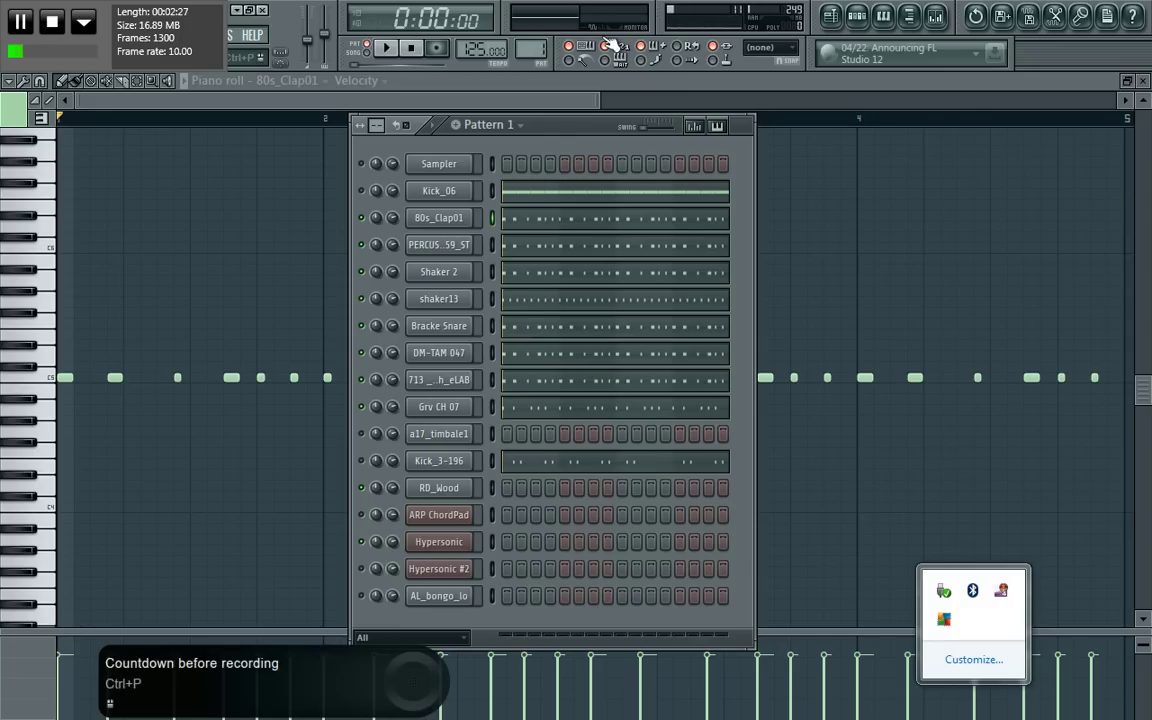
left_click_drag(571, 125, 617, 153)
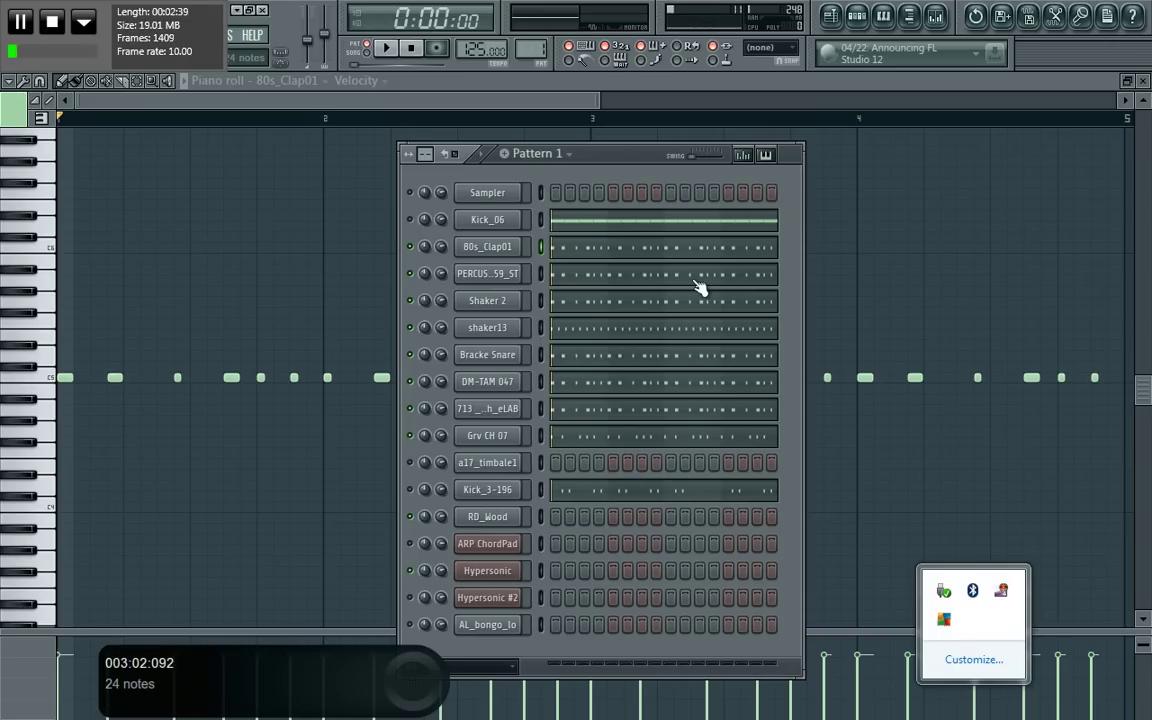
left_click(490, 248)
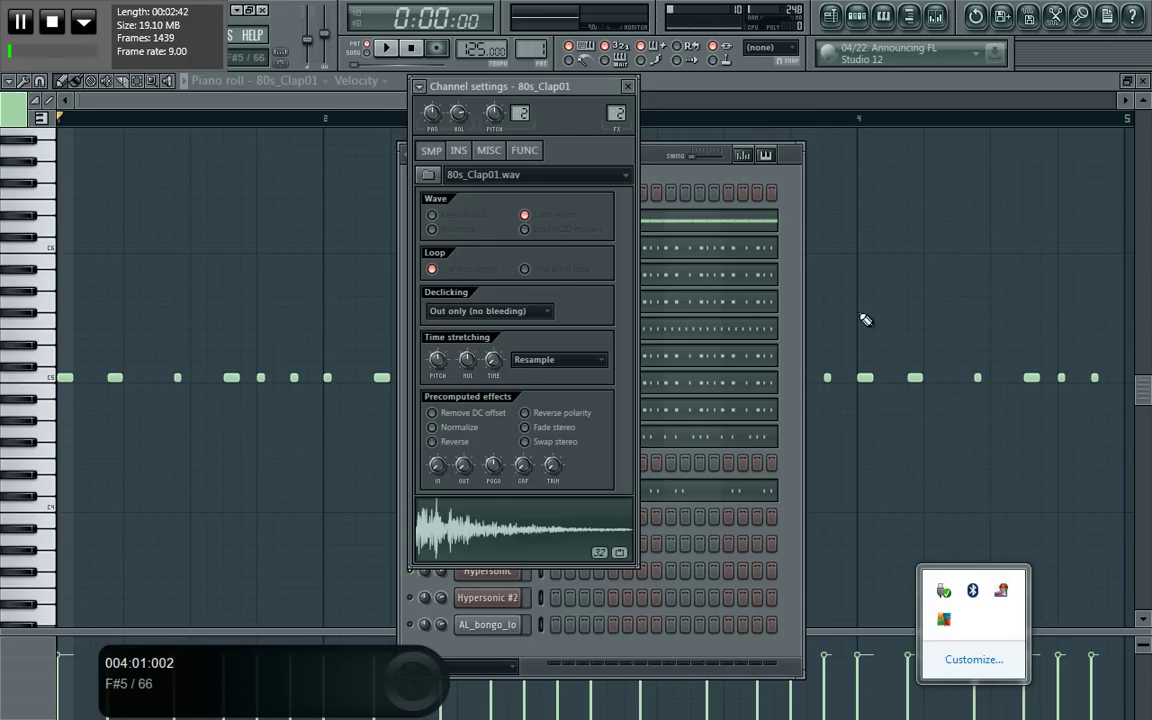
left_click(785, 318)
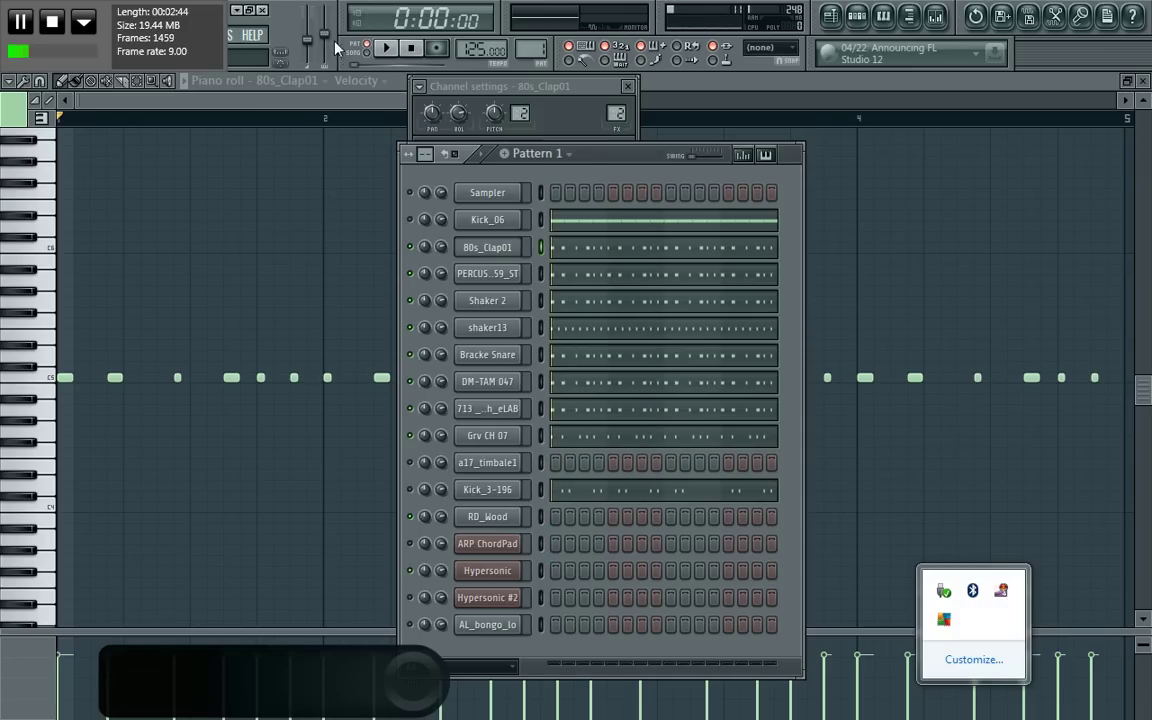
Step: Raise the main volume and bring the 80s_Clap01 channel settings back into view
left_click_drag(308, 48, 308, 22)
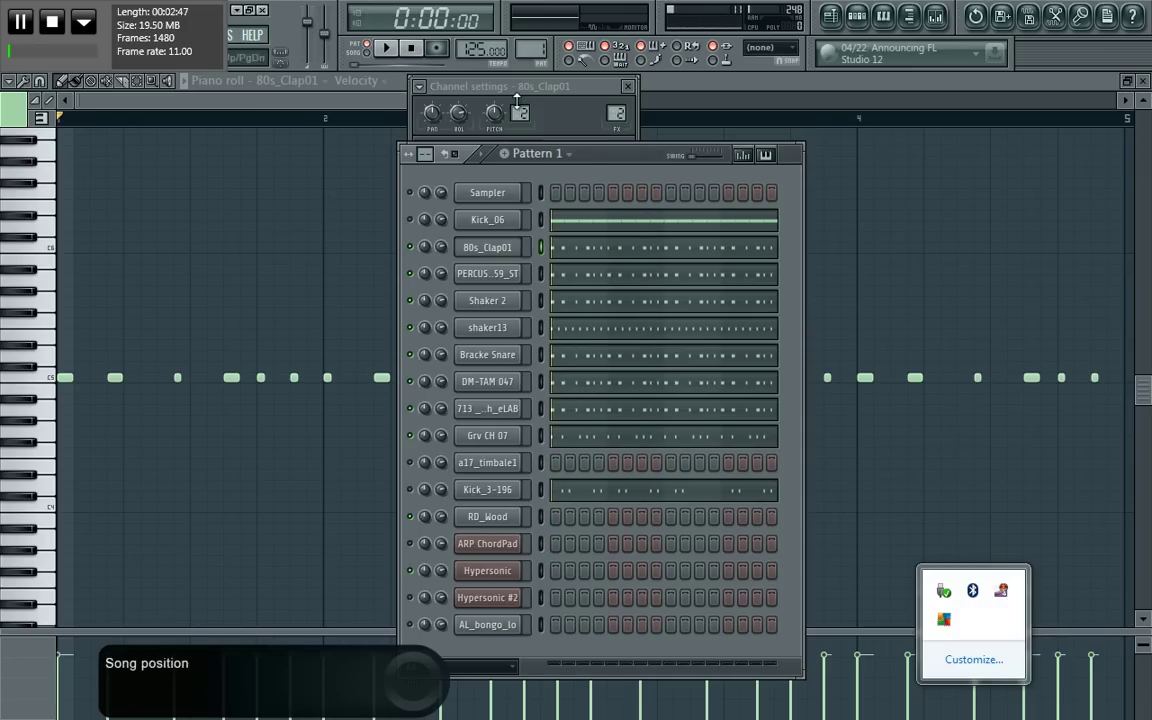
left_click(561, 118)
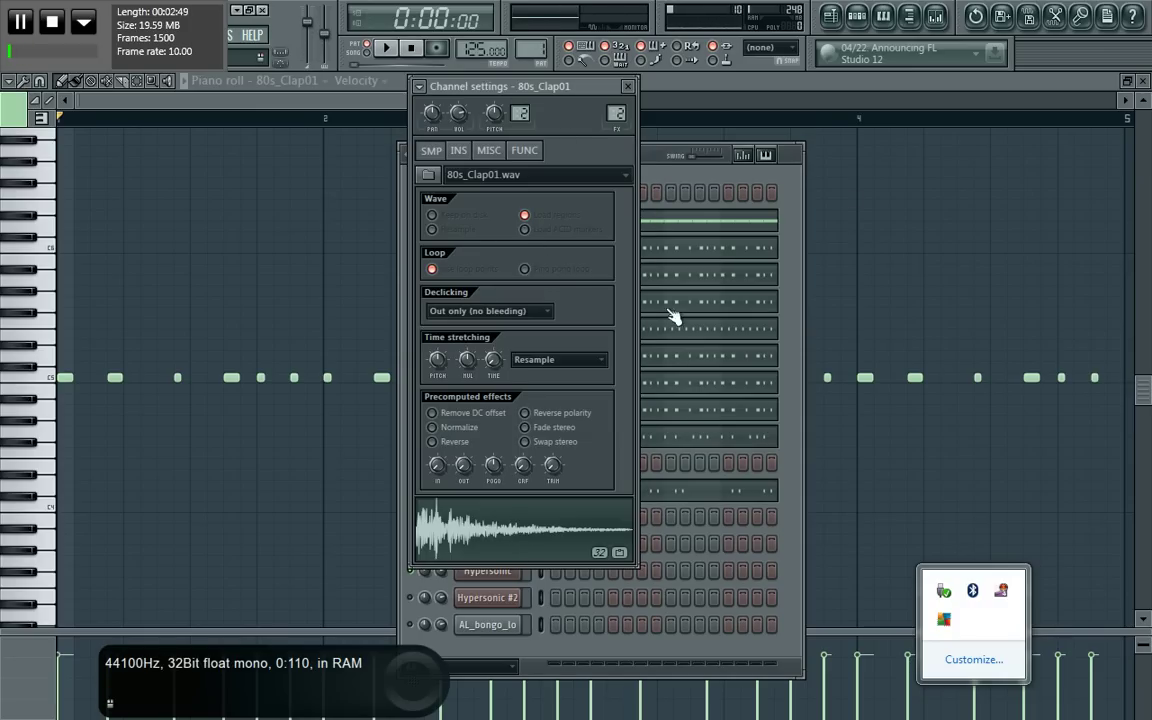
left_click(708, 209)
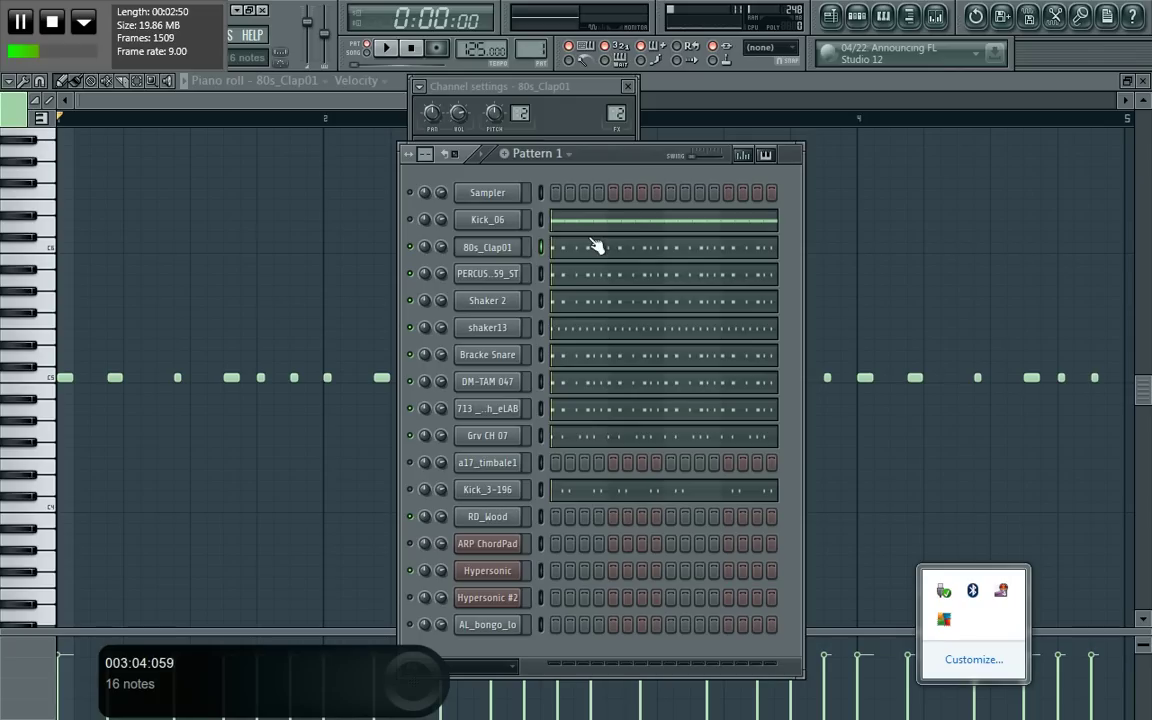
Step: Audition the PERCUSSN159_ST, Shaker 2 and shaker13 samples, viewing each one's channel settings
left_click(510, 274)
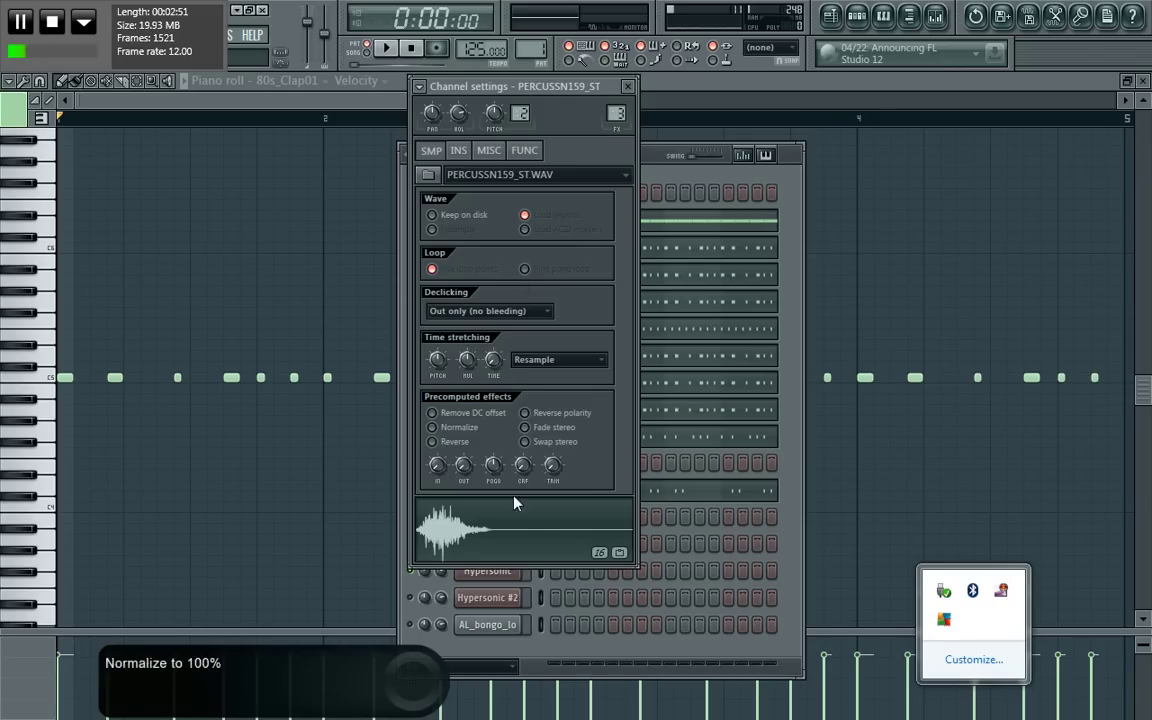
left_click(792, 389)
left_click(512, 303)
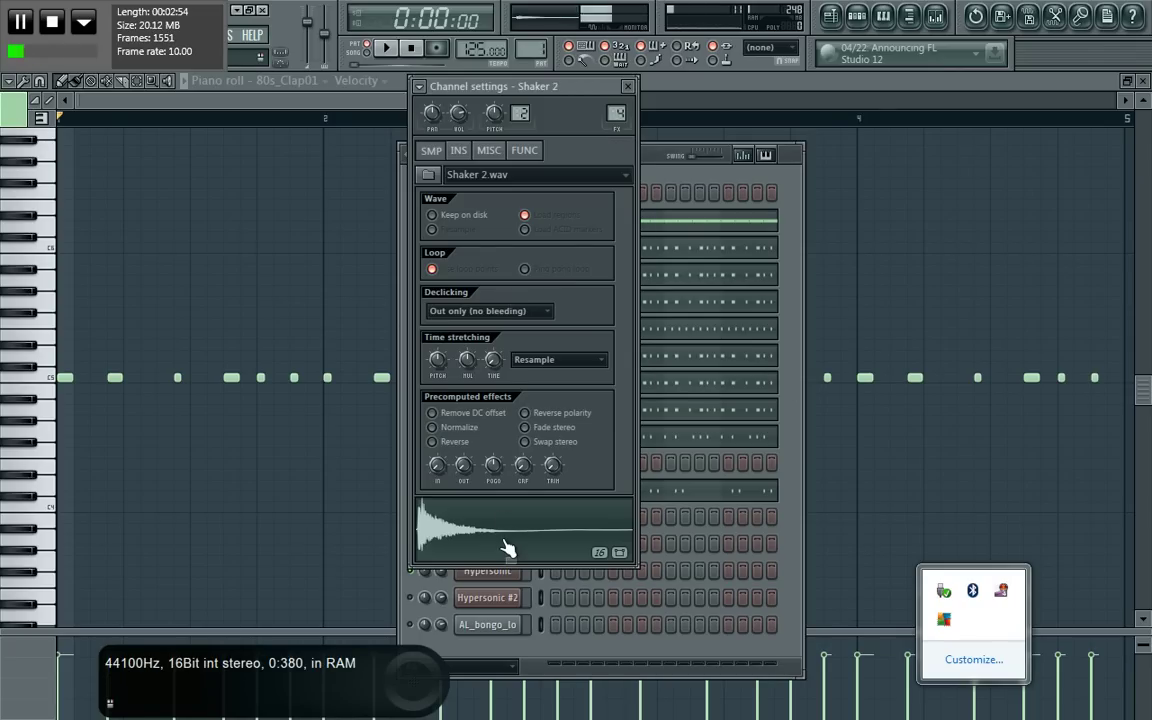
left_click(703, 351)
left_click(487, 327)
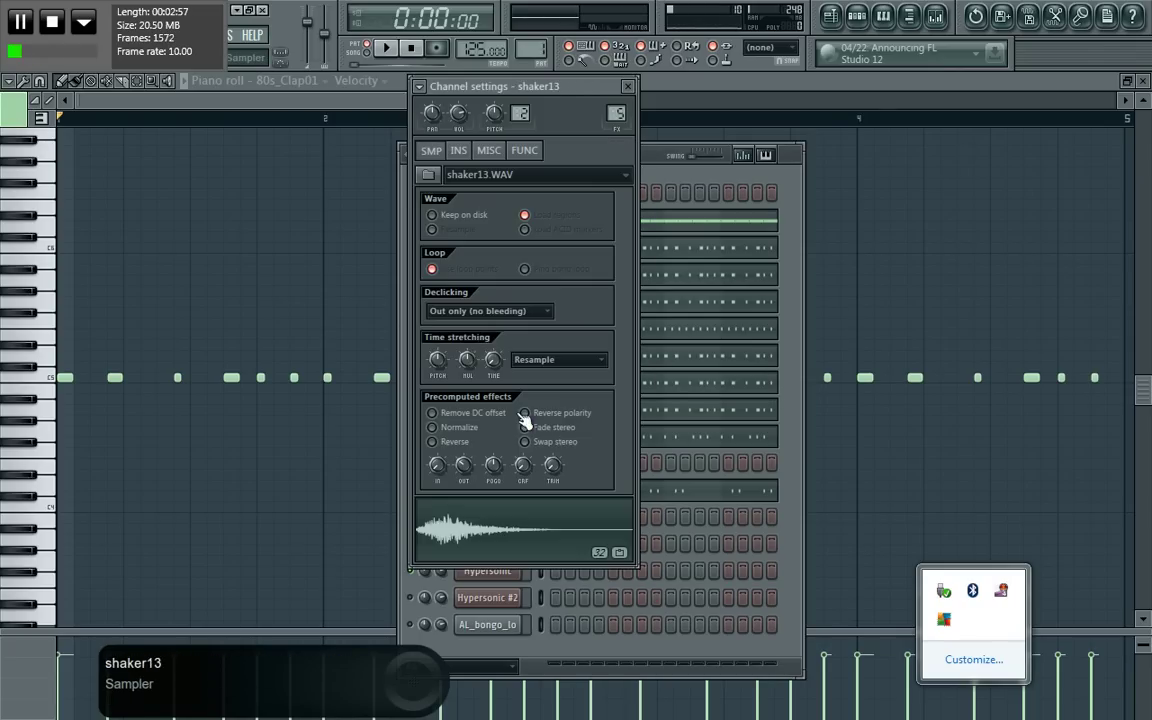
left_click(789, 418)
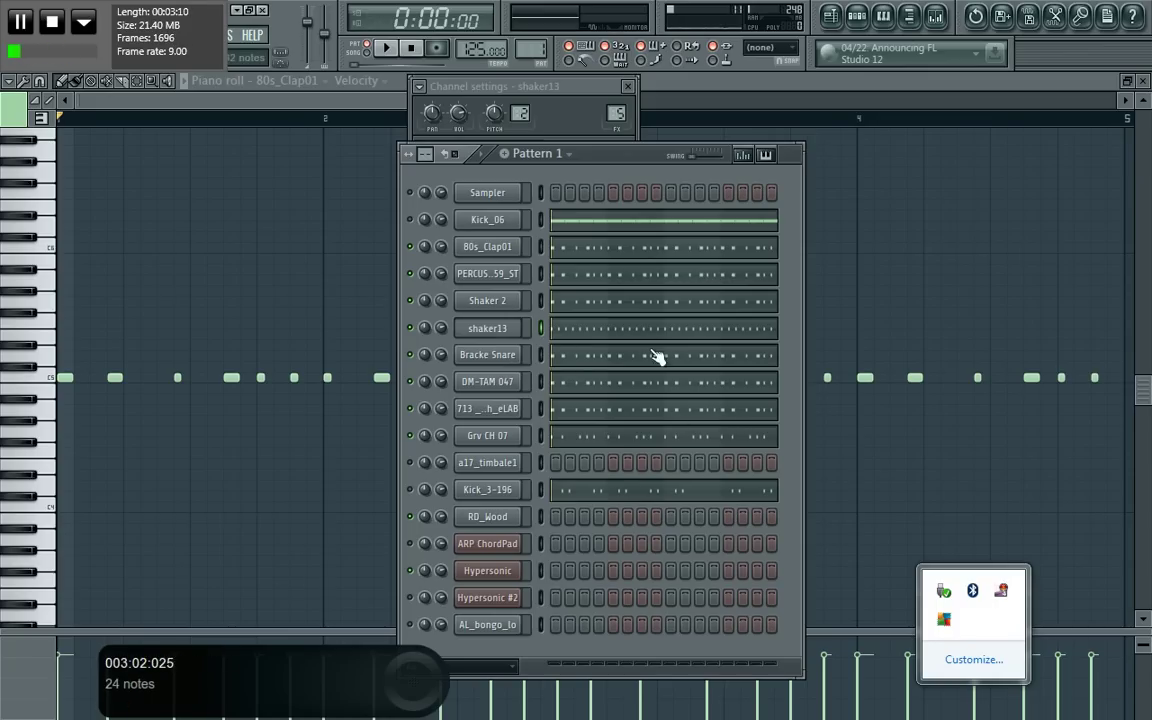
Step: Audition the 80s_Clap01 and DM-TAM 047 samples and view their channel settings
left_click(484, 252)
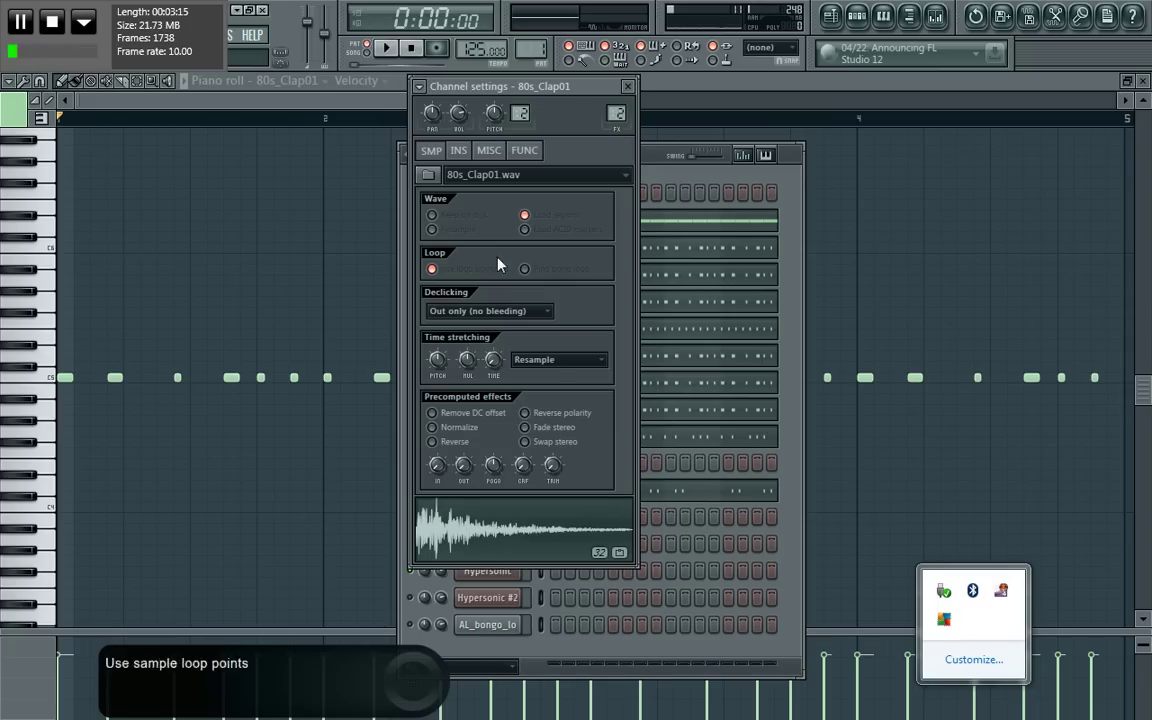
left_click(608, 150)
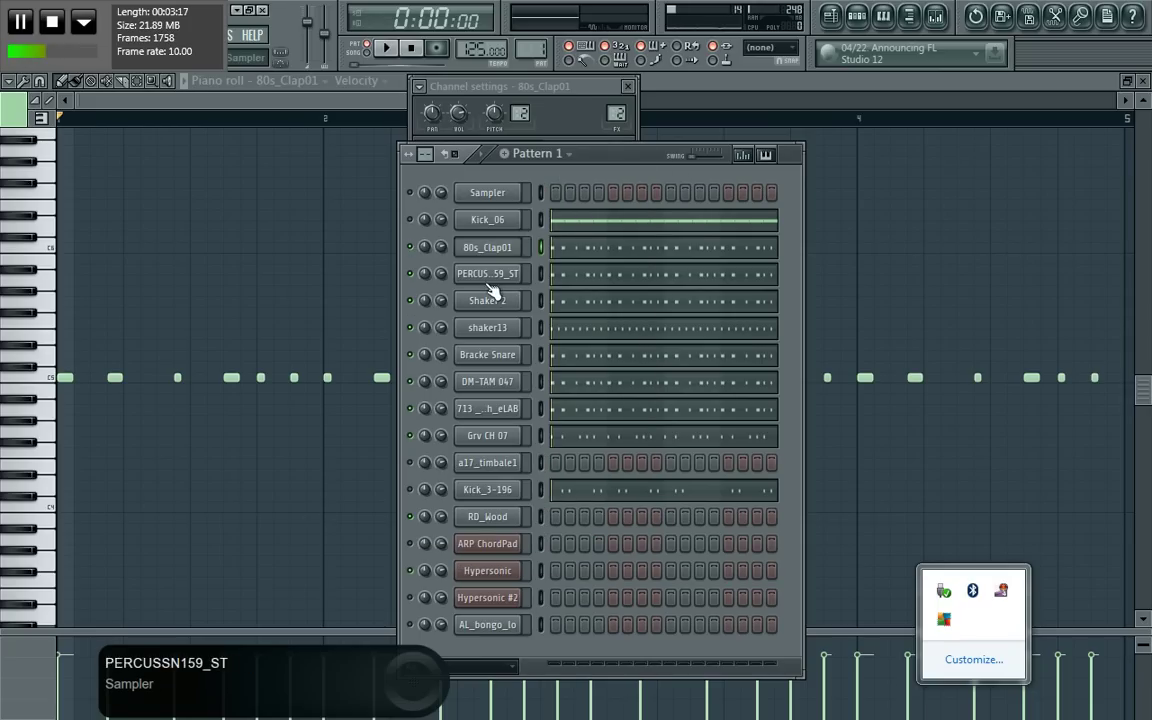
left_click(512, 396)
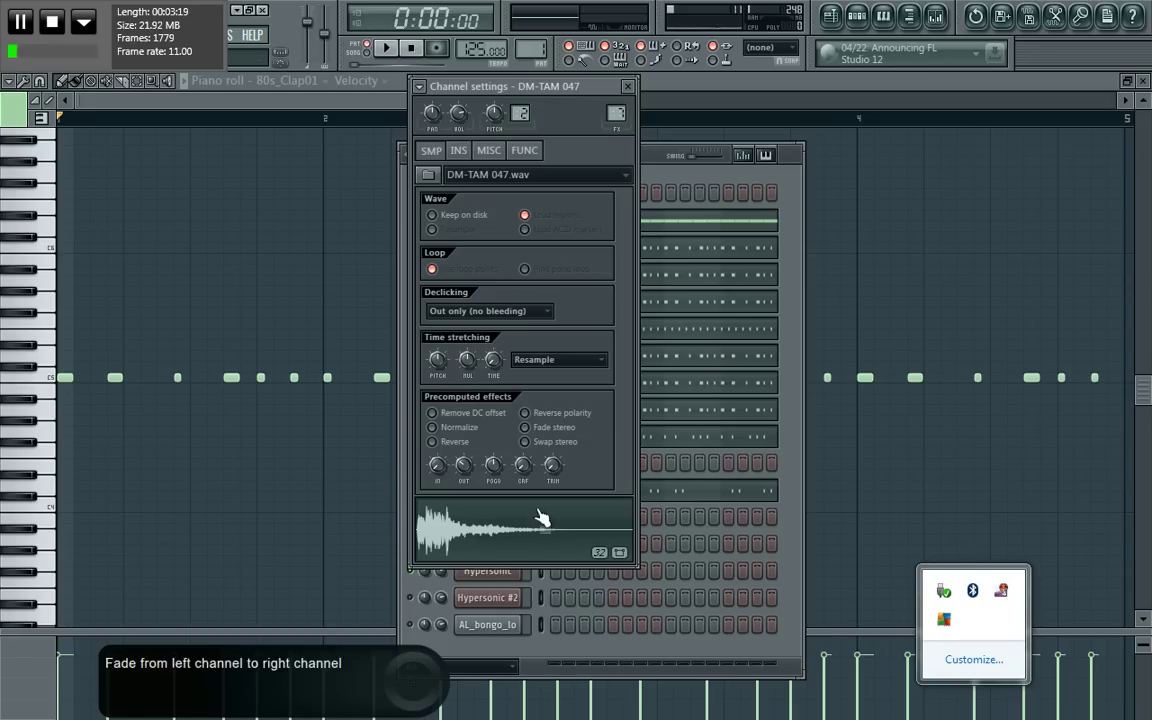
left_click(790, 456)
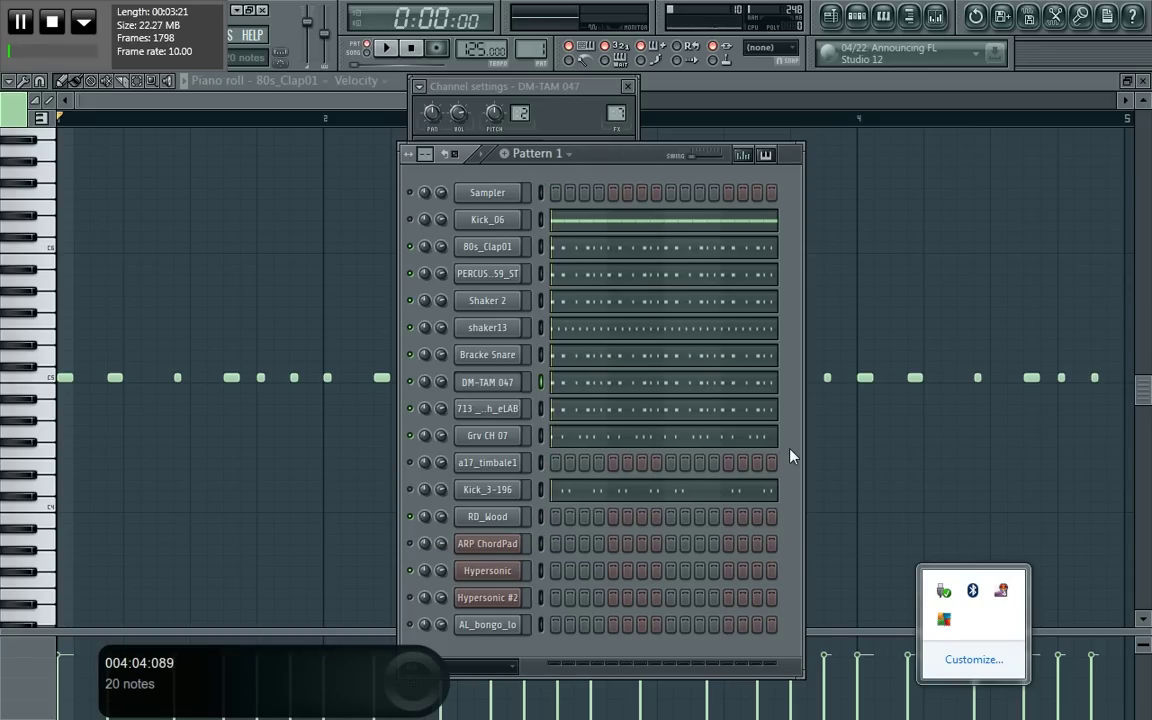
Step: Audition the 713 _Perc_Sh_eLAB sample and raise the main volume slightly
left_click(497, 101)
left_click(721, 421)
left_click(487, 408)
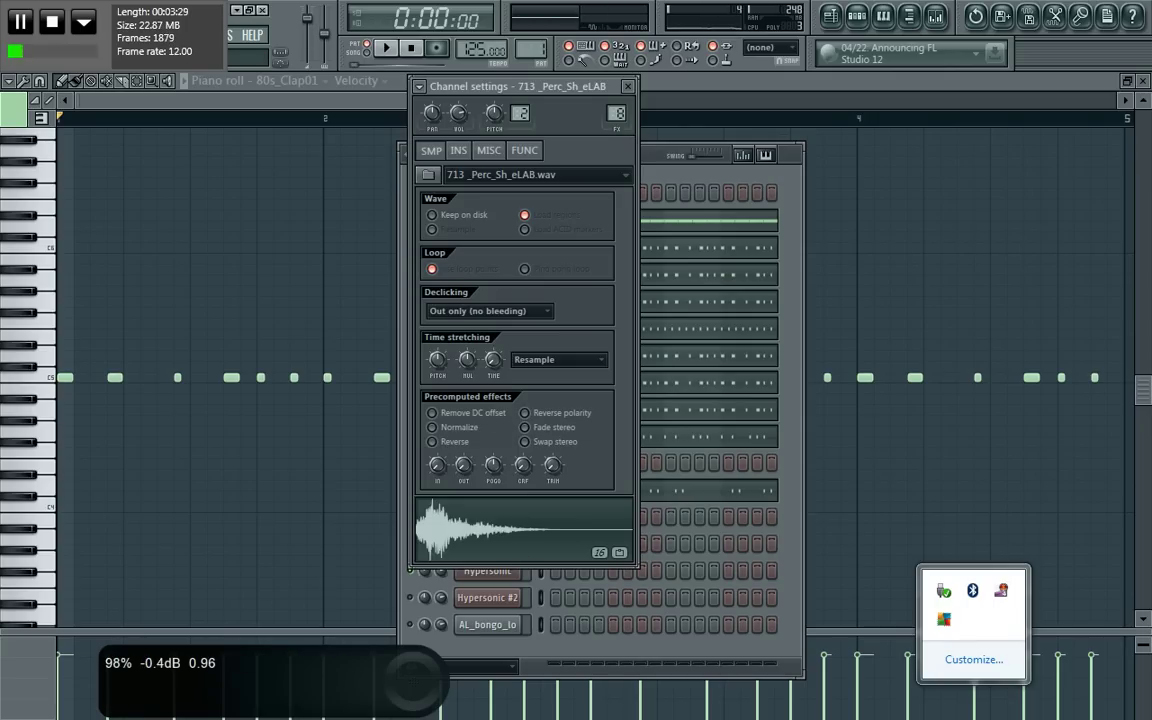
left_click_drag(307, 18, 307, 16)
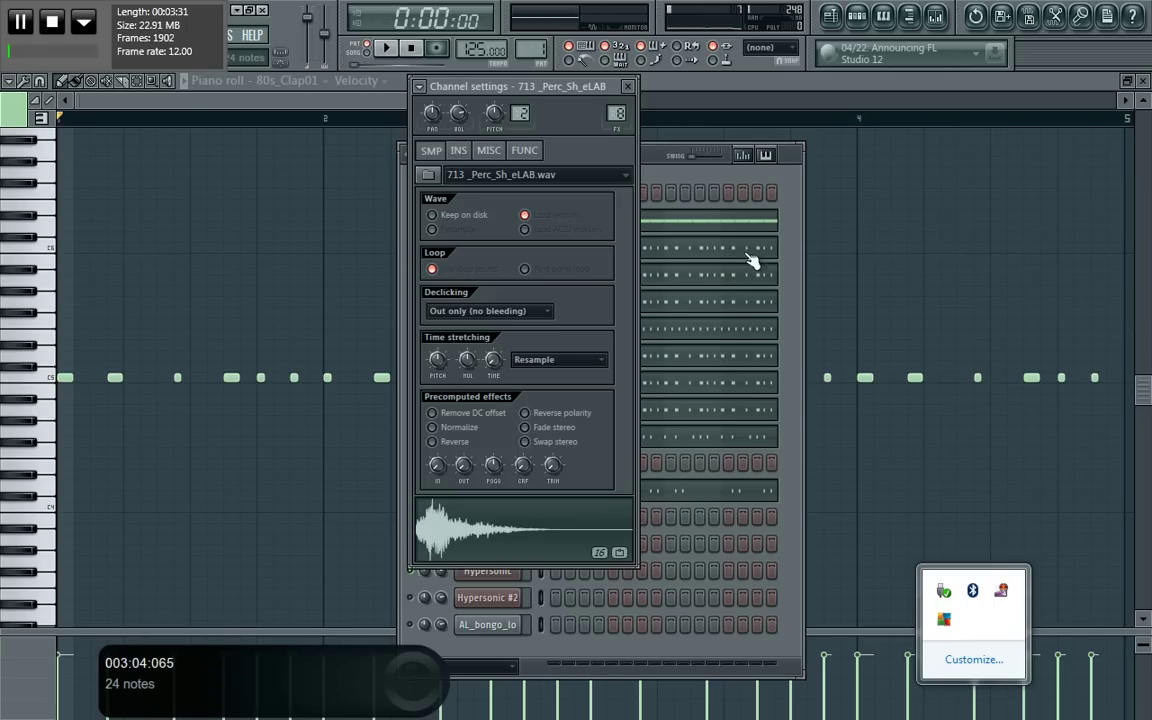
left_click(797, 342)
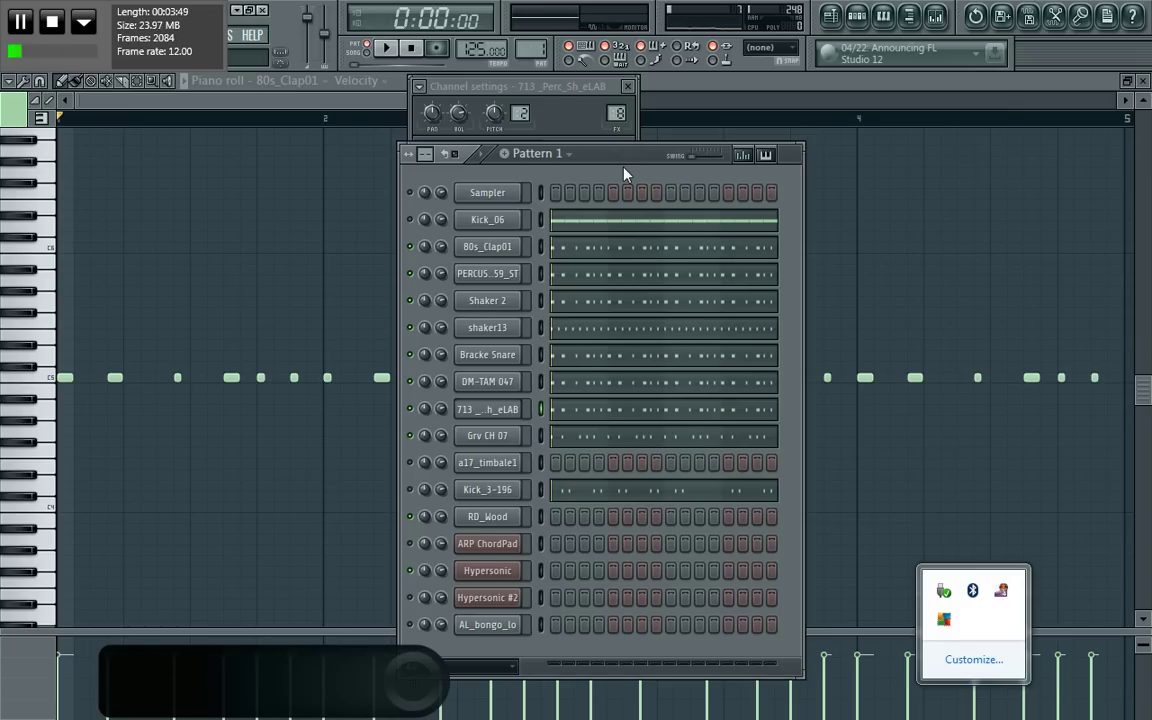
Step: Switch to Pattern 2, view the Hypersonic chords in the piano roll and sound the C5 key
scroll(530, 48, "up", 1)
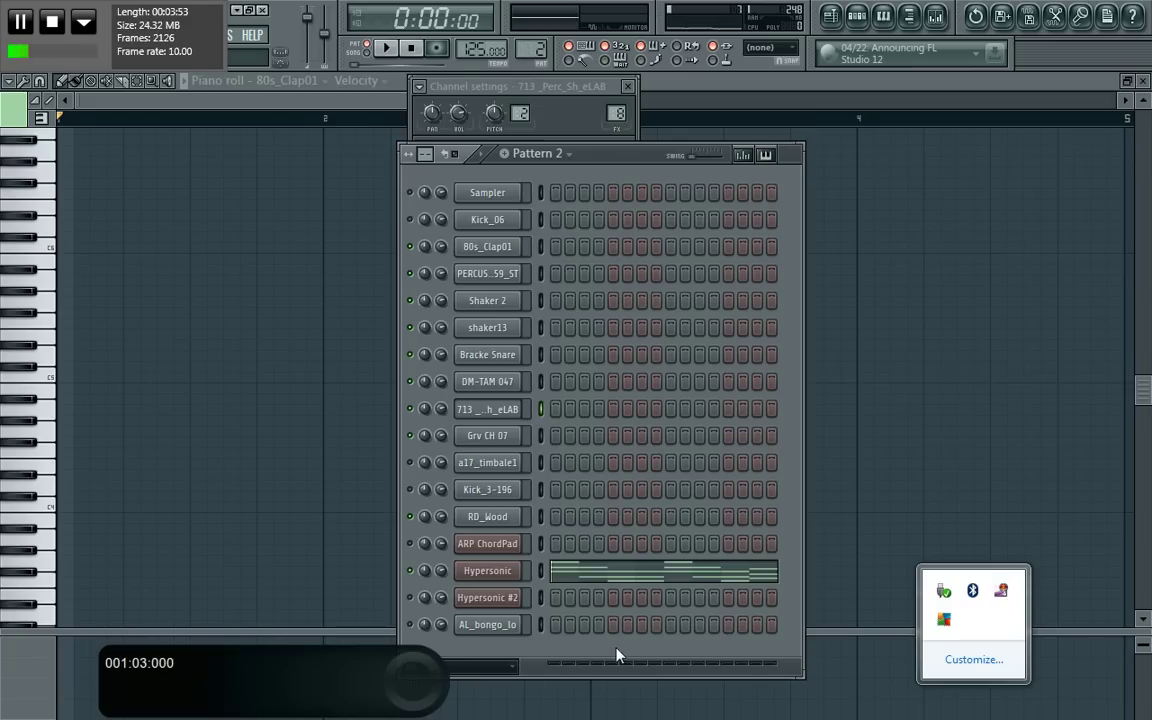
left_click(606, 575)
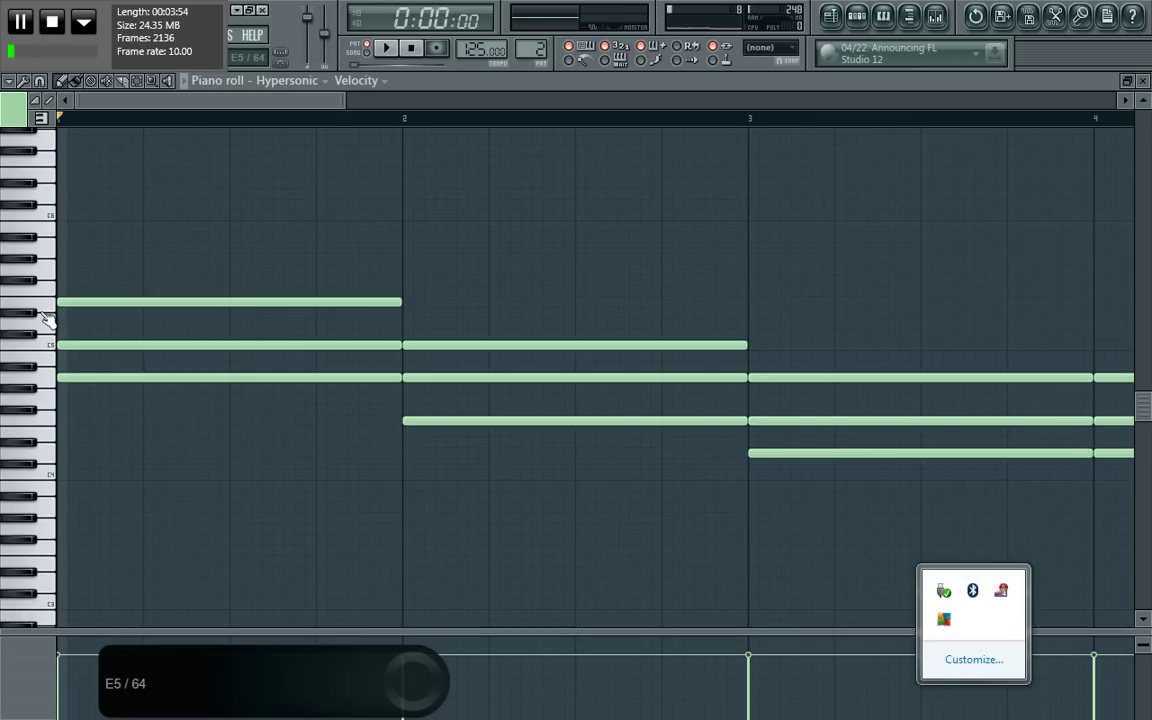
left_click(50, 345)
left_click(857, 16)
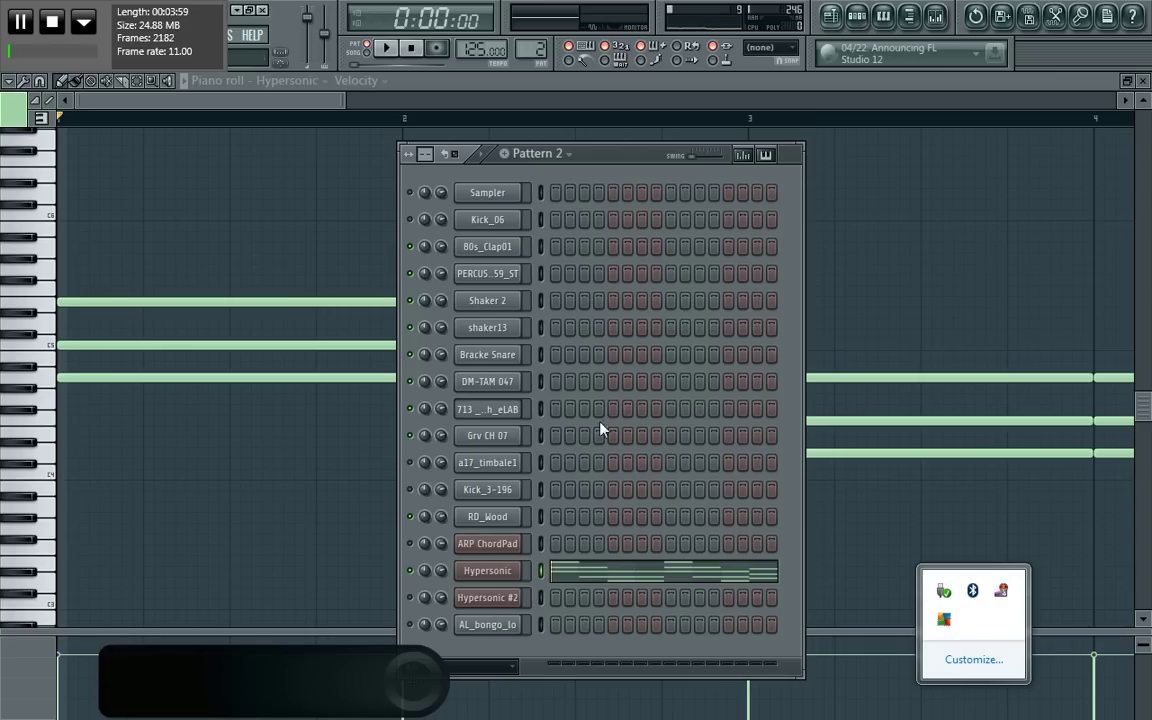
Step: Open the Hypersonic channel settings and test its sound on the preview keyboard
left_click(490, 571)
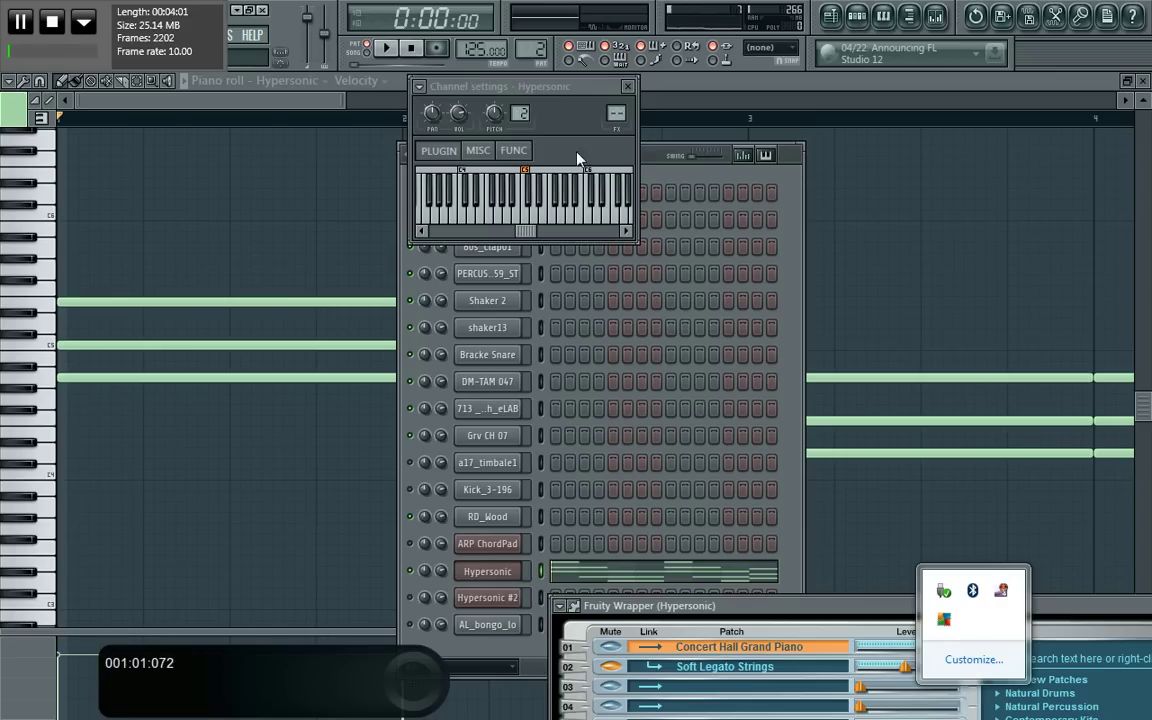
mouse_move(586, 211)
left_mouse_down()
mouse_move(533, 214)
mouse_move(571, 211)
left_mouse_up()
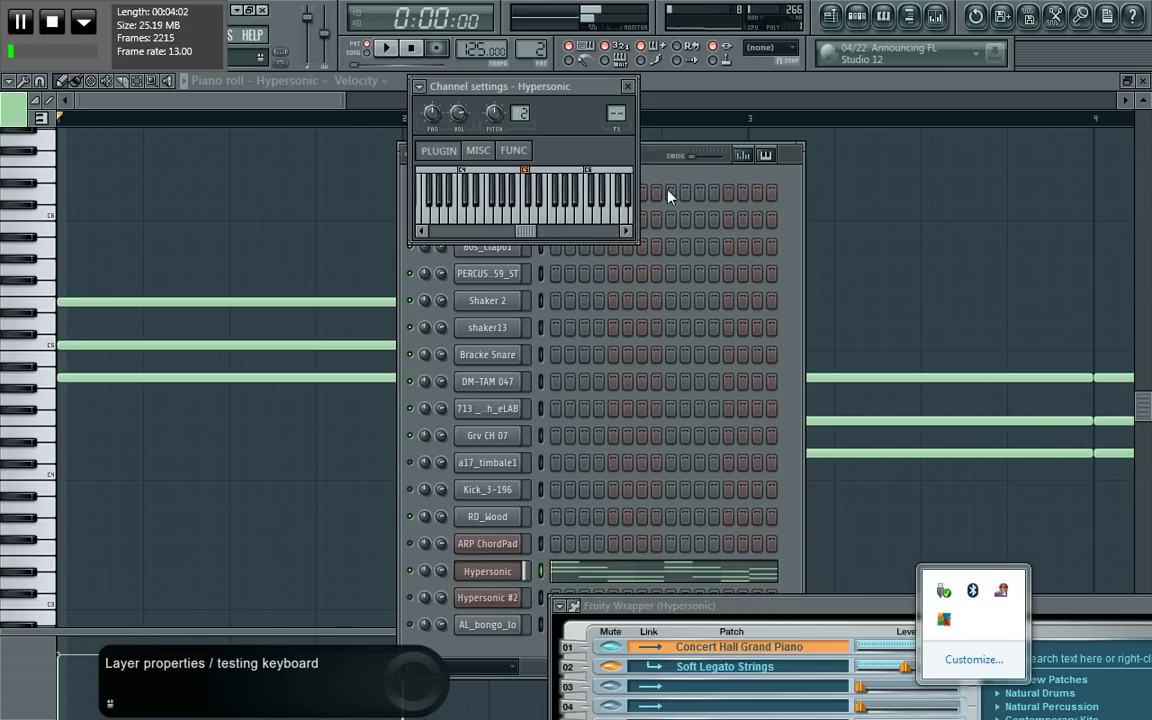
left_click(731, 182)
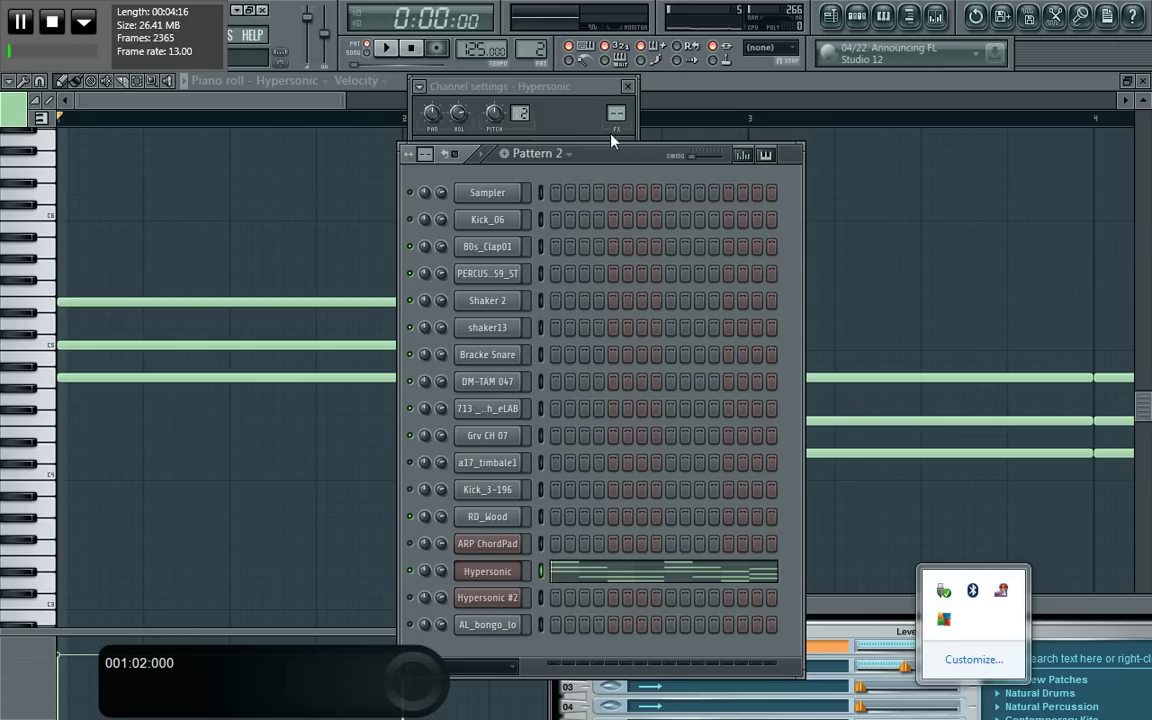
Step: Switch to Pattern 8 and view the Hypersonic #2 instrument and its loaded patches
left_click_drag(534, 49, 534, 15)
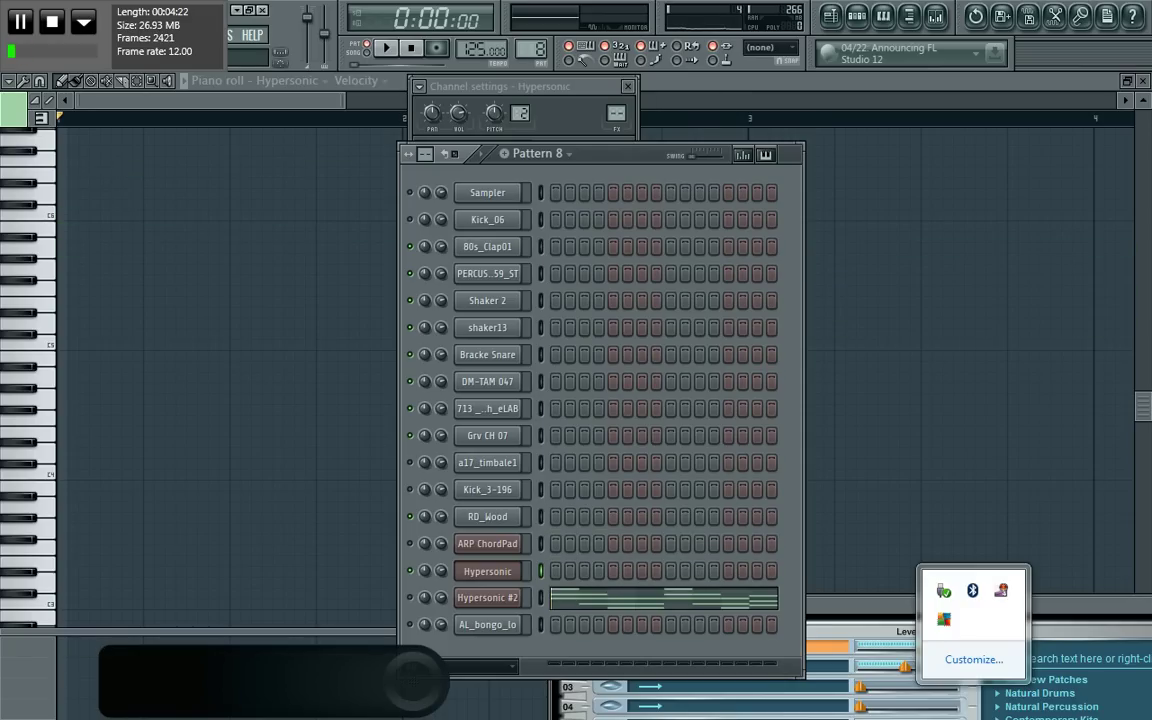
left_click(478, 597)
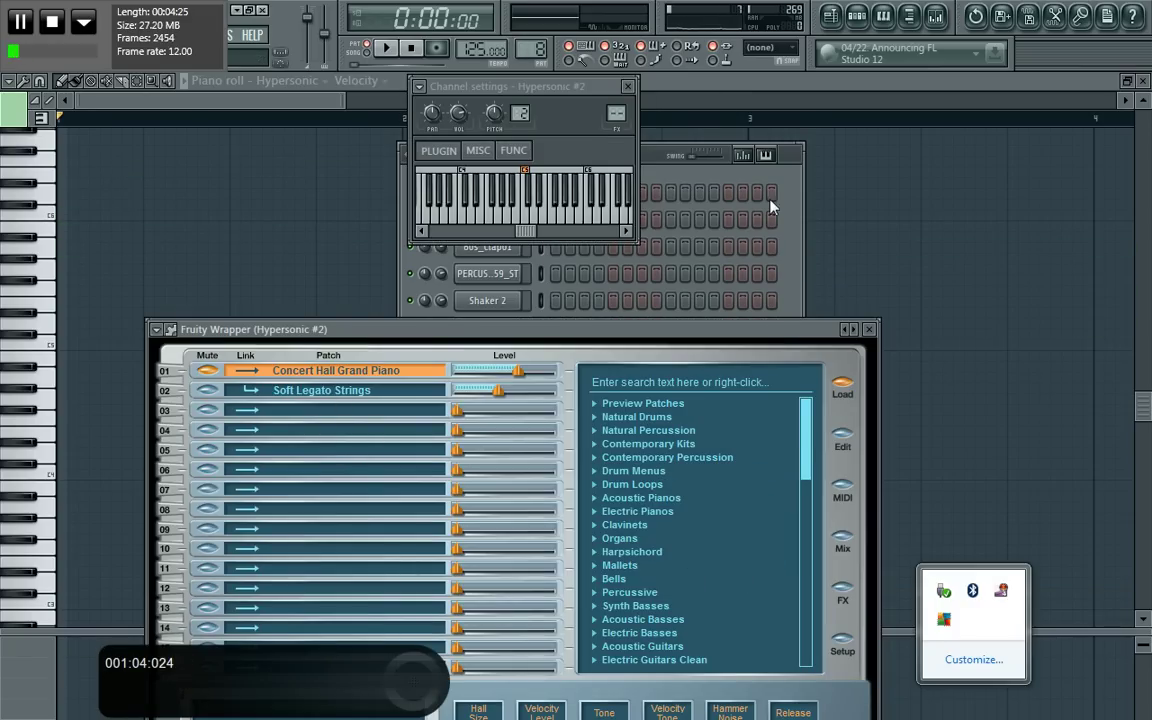
left_click(801, 231)
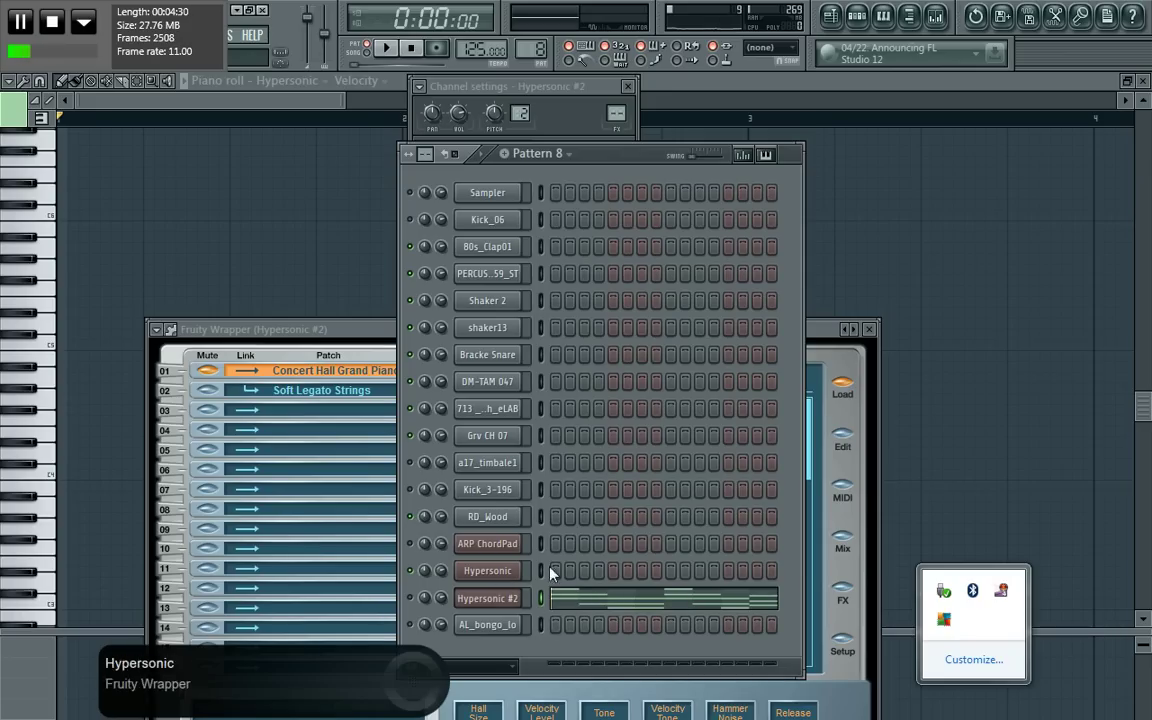
Step: Switch to Pattern 5 and view all four bars of RD_Wood notes in the piano roll
mouse_move(535, 49)
left_mouse_down()
mouse_move(535, 104)
mouse_move(535, 72)
left_mouse_up()
left_click(626, 522)
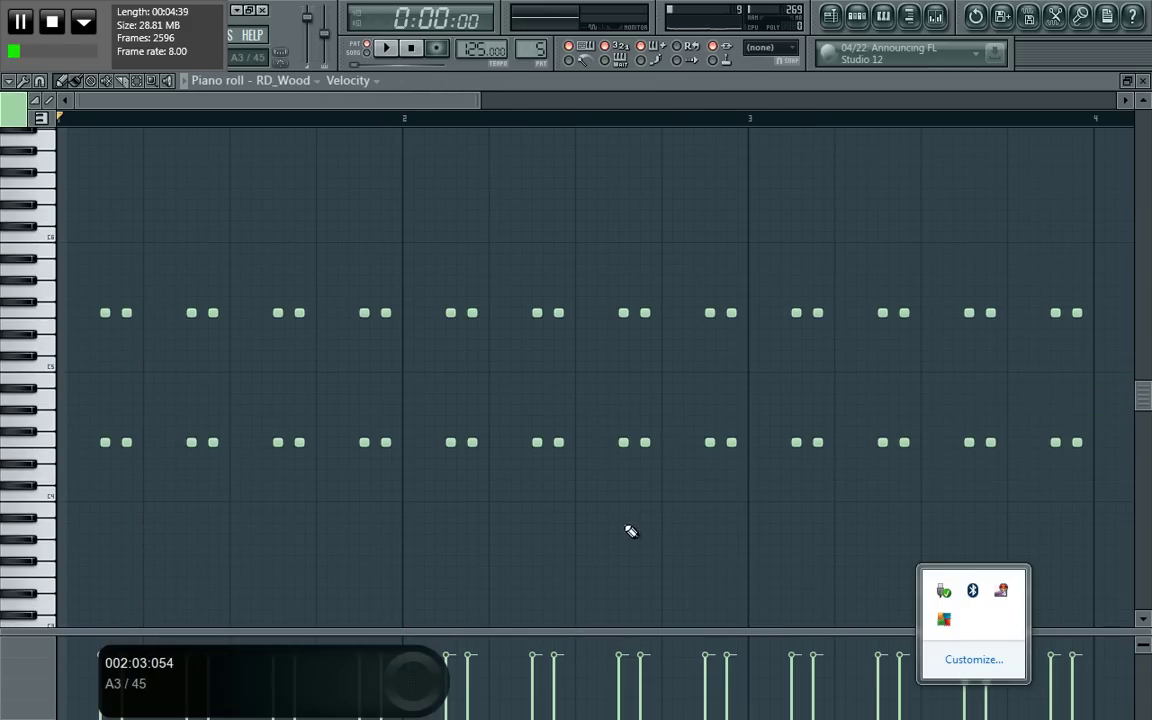
left_click_drag(478, 100, 1039, 103)
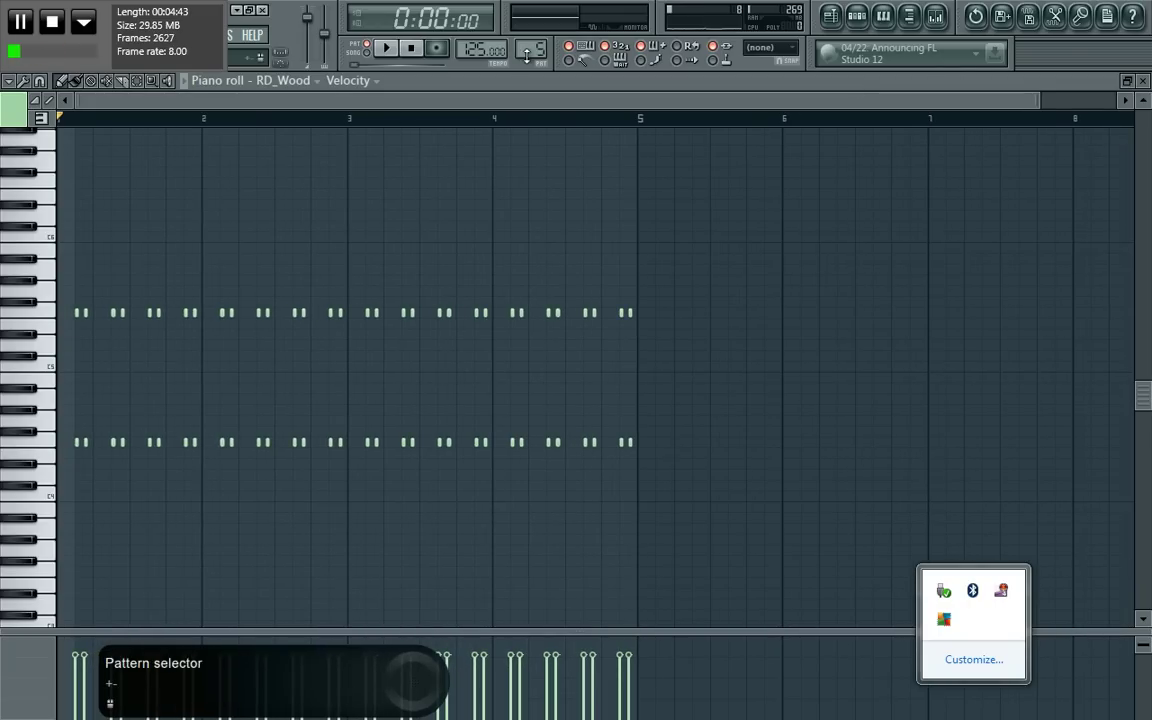
Step: Play Pattern 5's RD_Wood notes and stop the playback
left_click(386, 50)
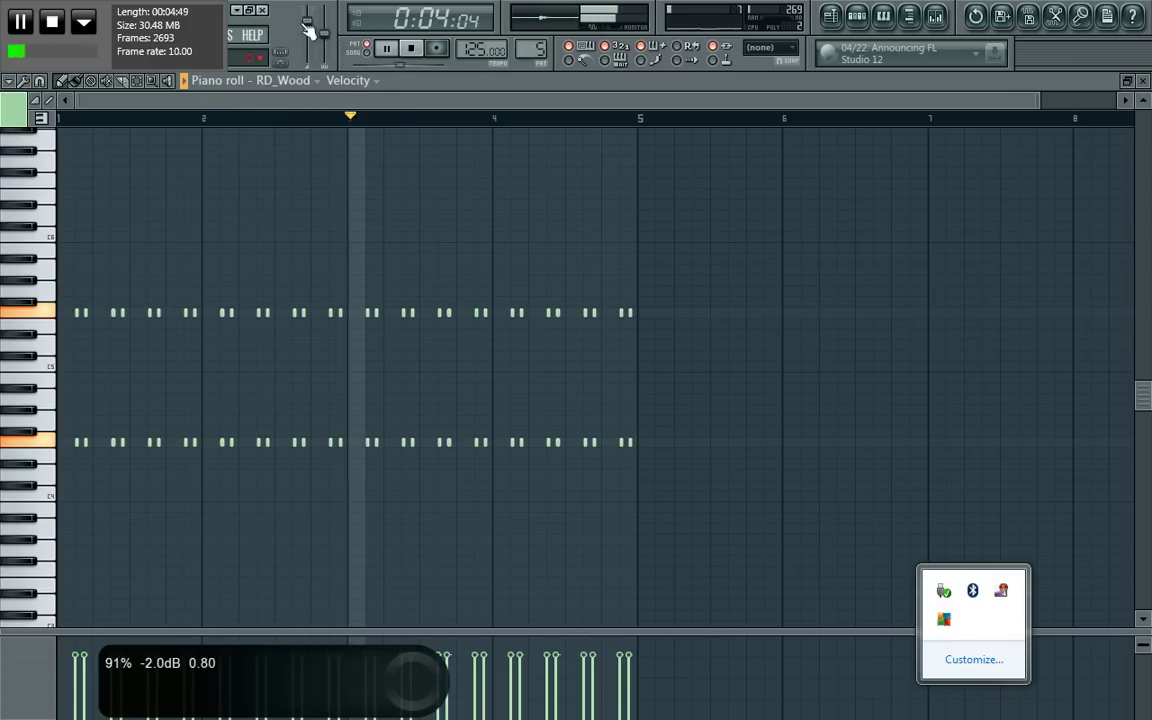
left_click(411, 52)
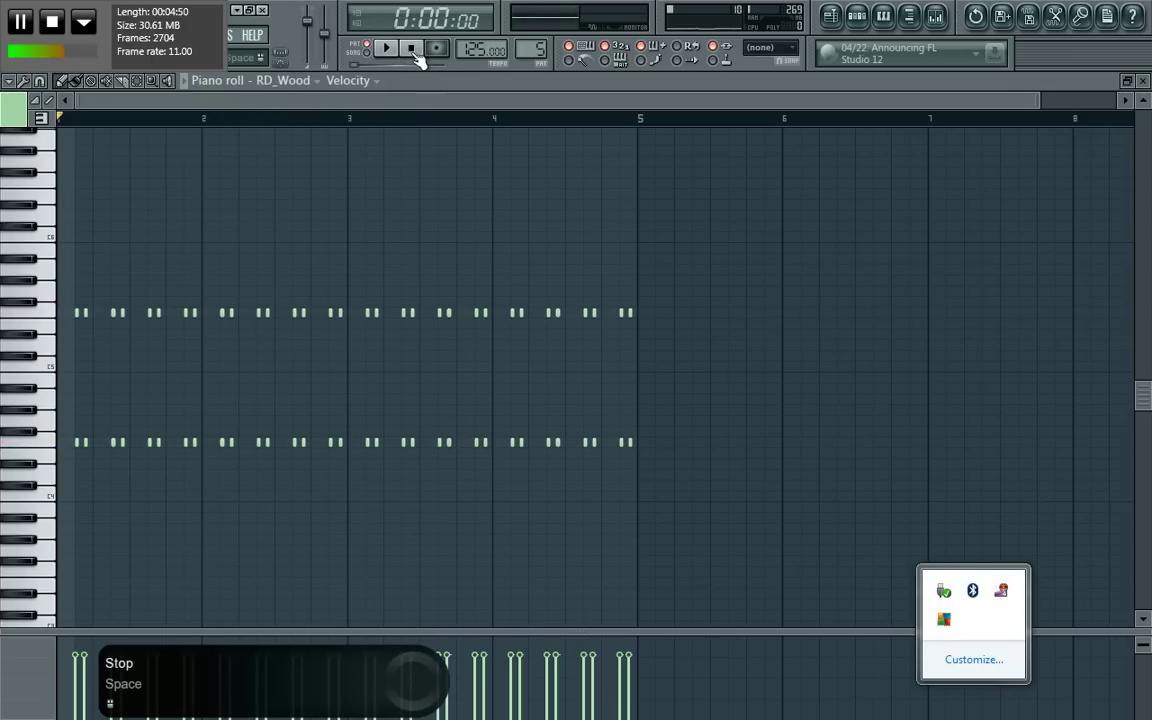
Step: Show the step sequencer, go through Pattern 6 to Pattern 7 and audition Pattern 7 at a lower master volume
left_click(857, 16)
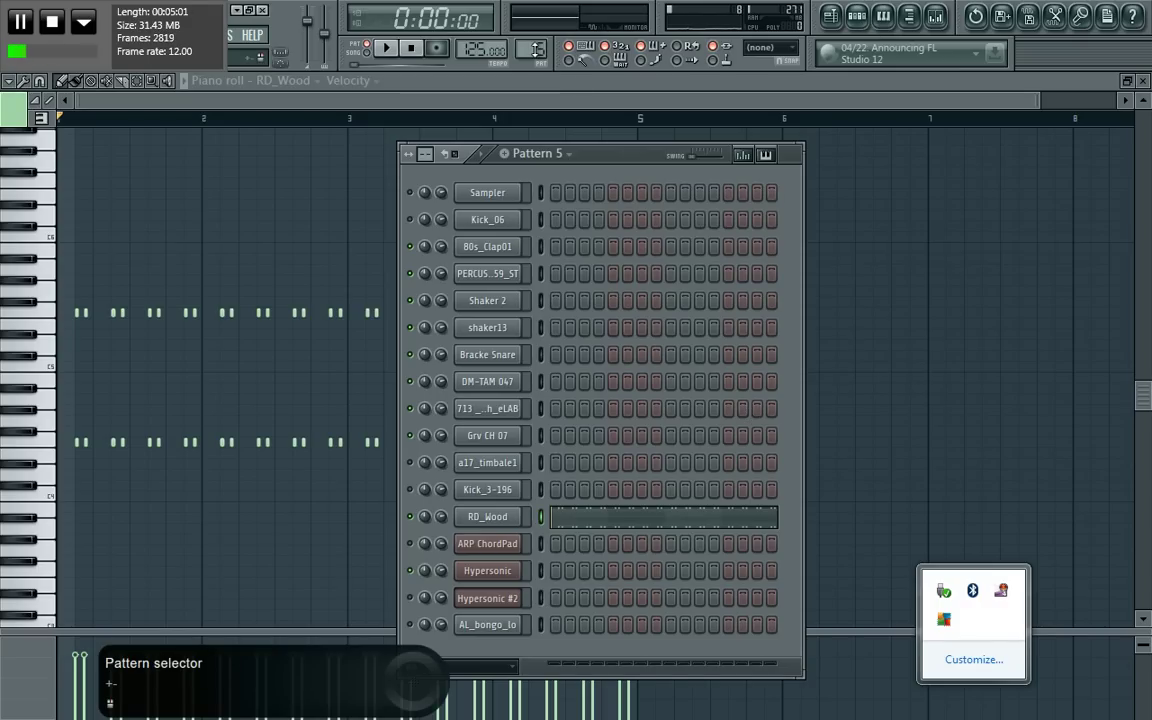
scroll(537, 48, "up", 1)
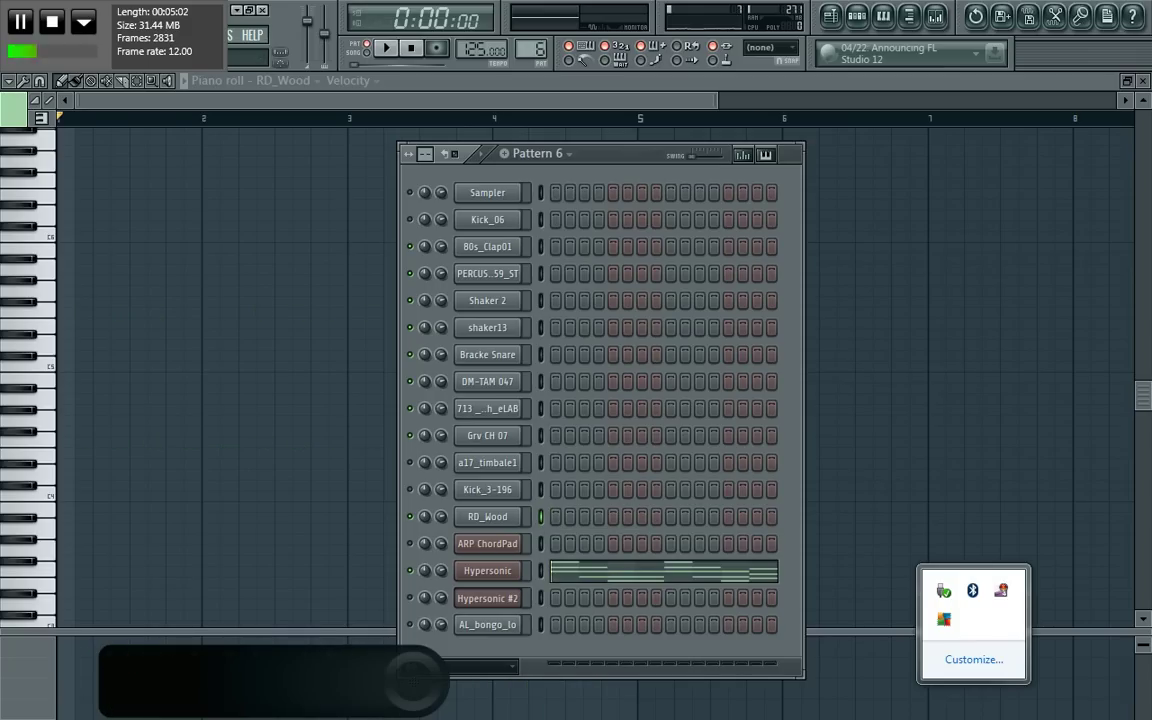
scroll(537, 48, "up", 1)
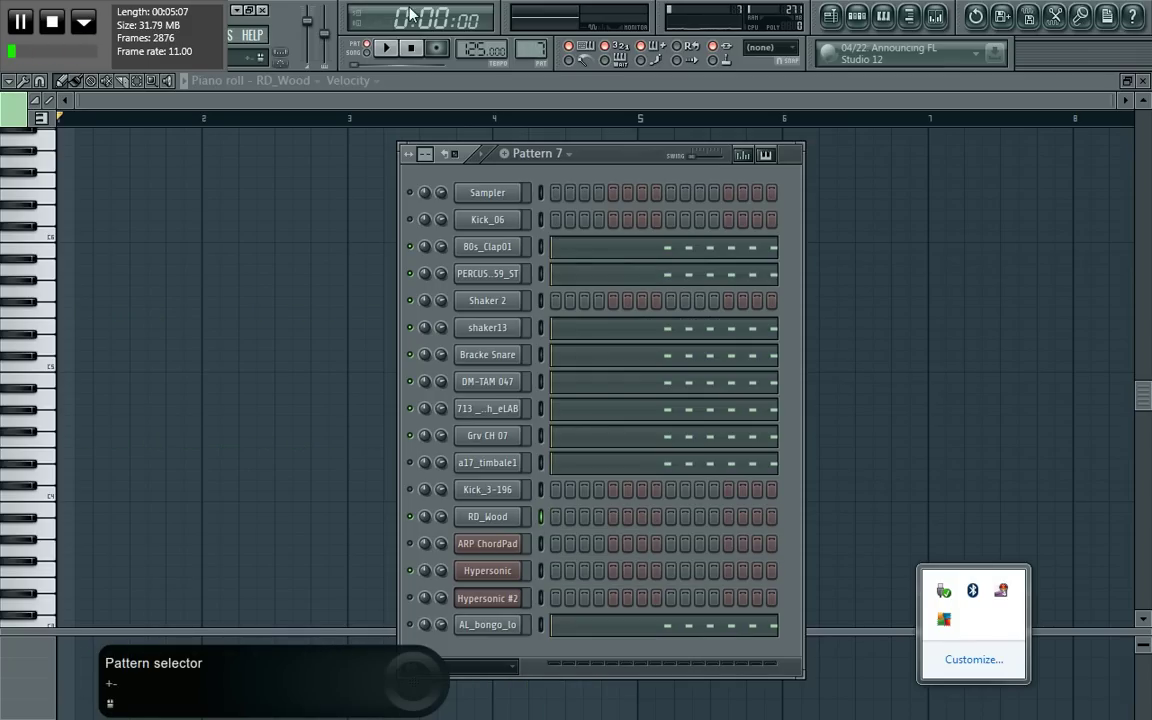
left_click_drag(310, 20, 310, 34)
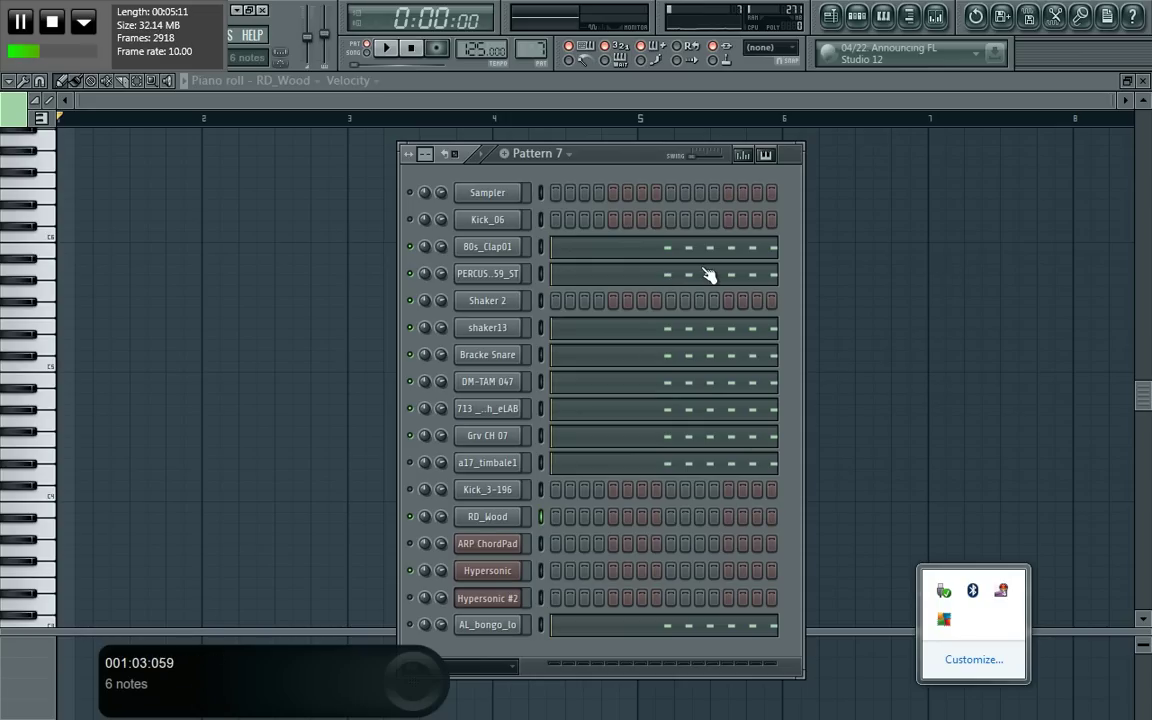
left_click(388, 52)
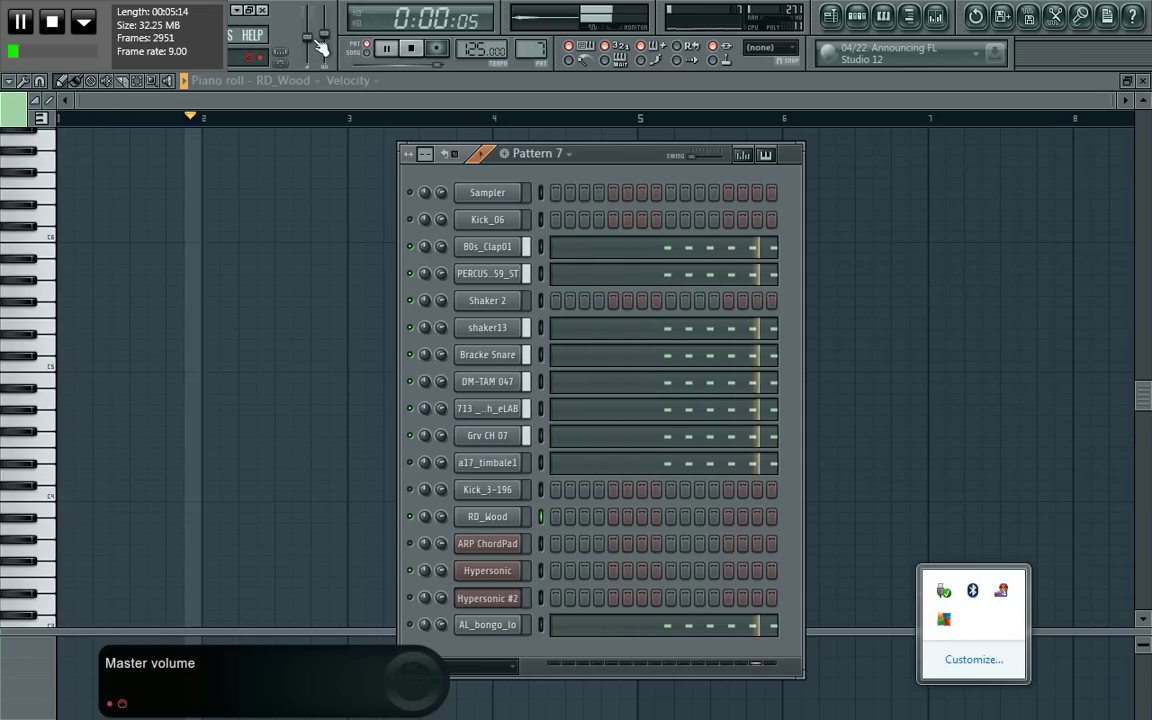
left_click(411, 48)
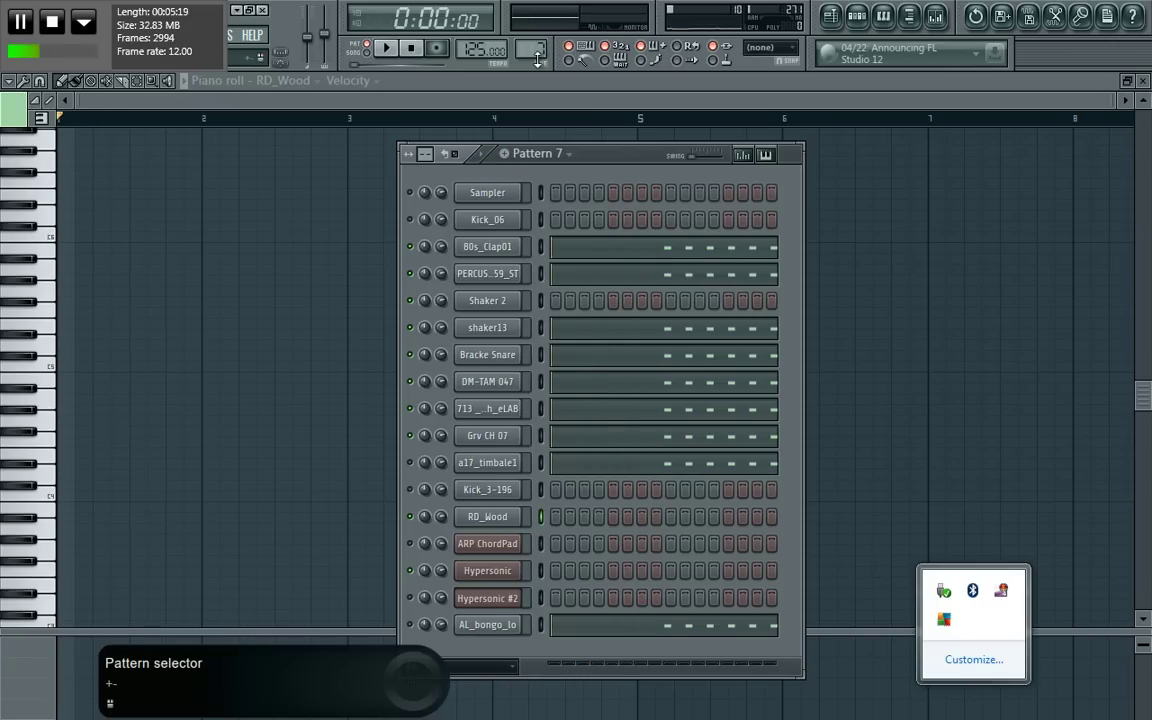
Step: Switch to Pattern 4 and audition the a17_timbale1 sample from its channel settings
scroll(537, 55, "down", 4)
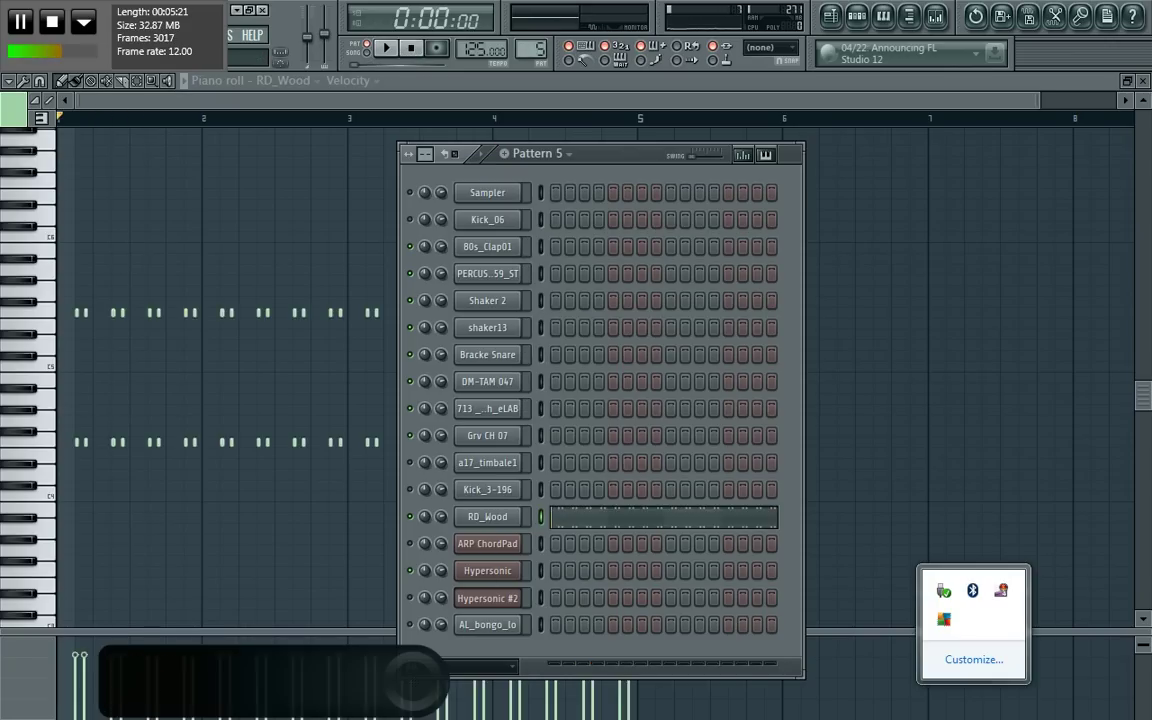
scroll(537, 55, "up", 1)
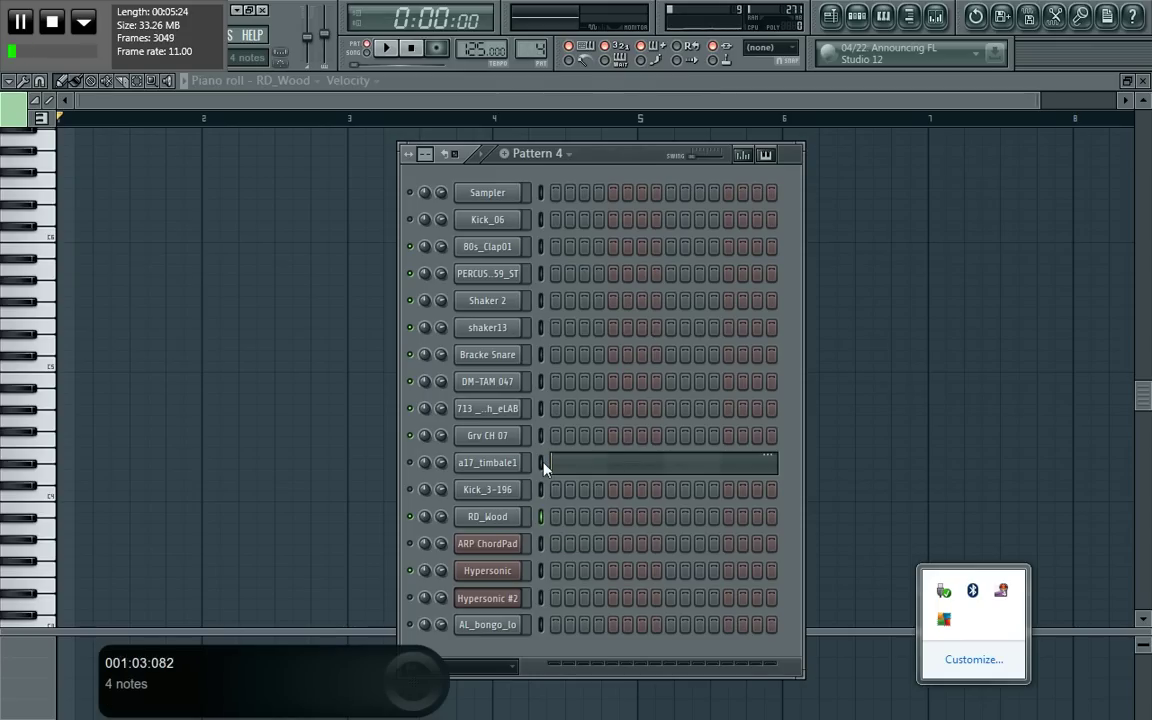
left_click(487, 462)
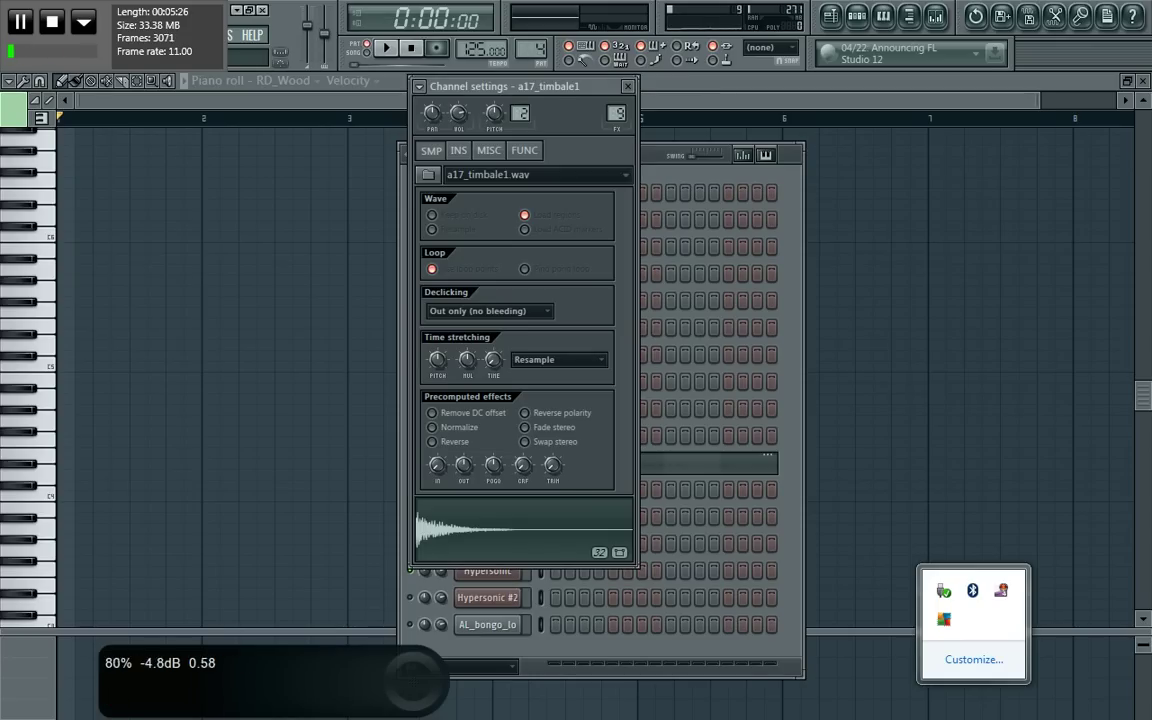
left_click(475, 535)
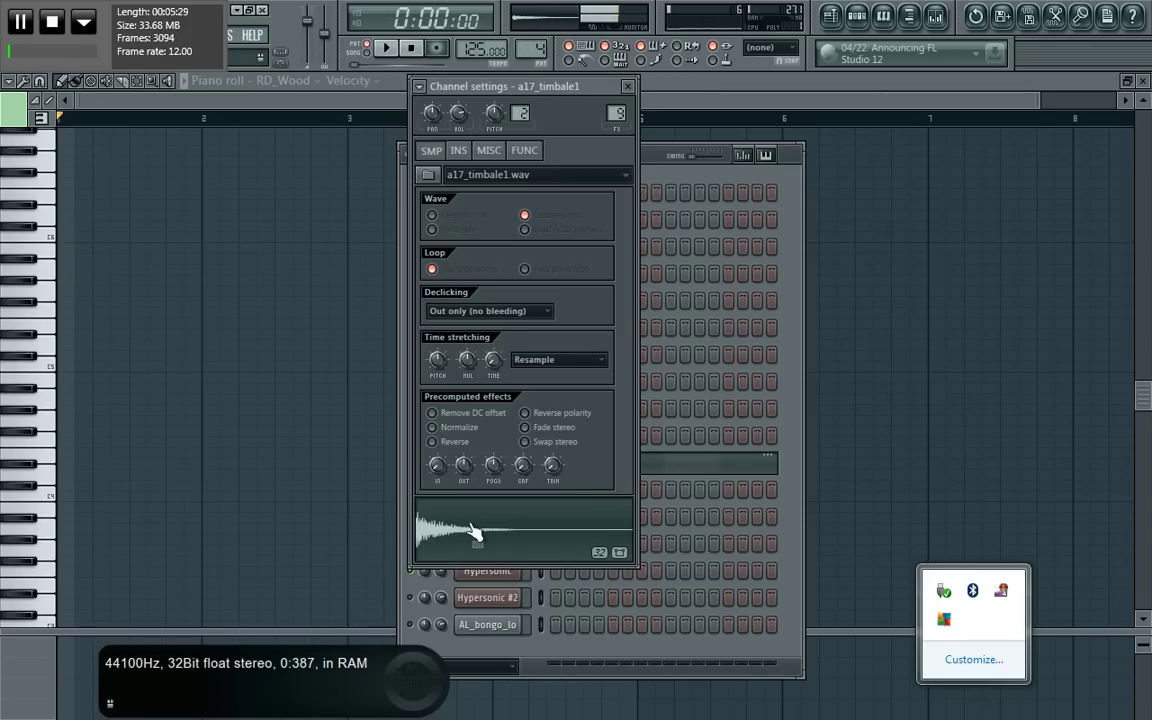
left_click(787, 365)
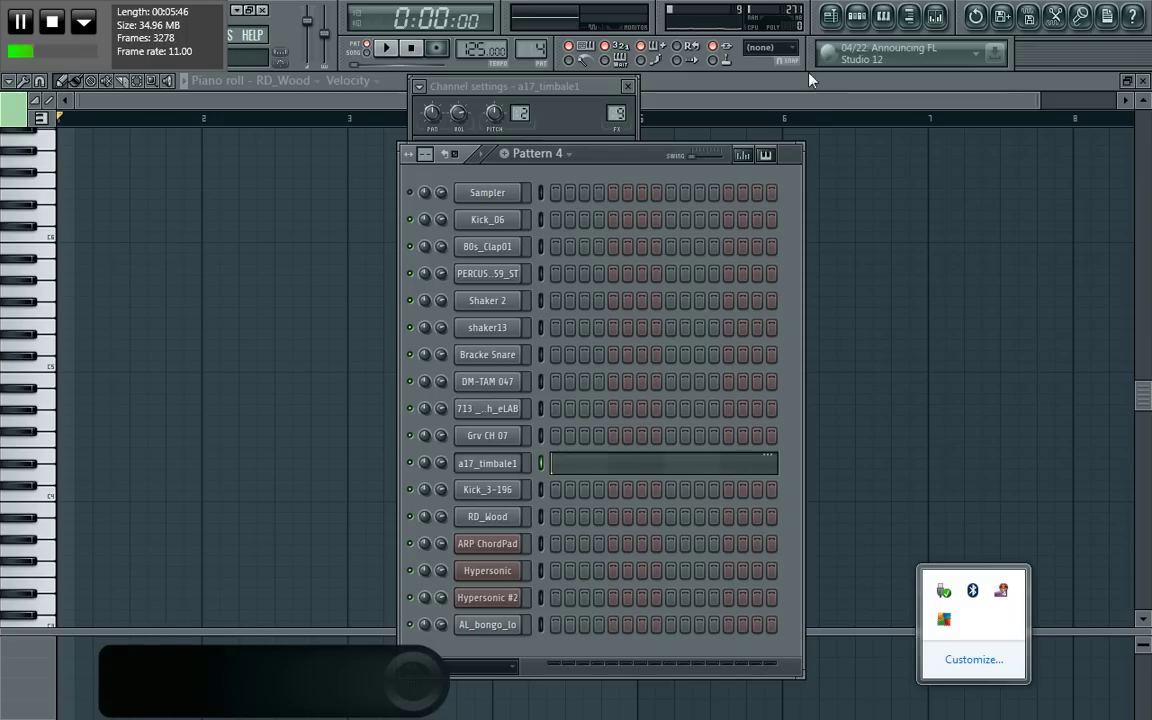
Step: Open the playlist and check the contents of the Pattern 1 and Pattern 5 clips in the step sequencer
left_click(830, 15)
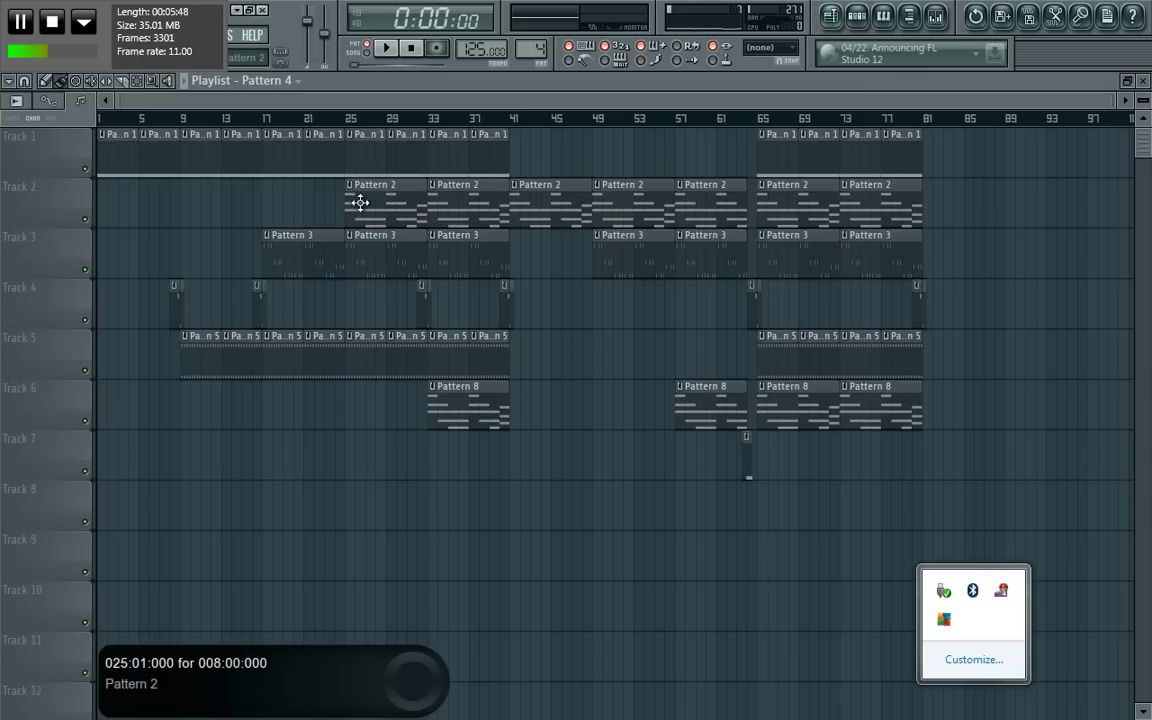
left_click(116, 134)
left_click(859, 17)
left_click(859, 17)
left_click(203, 367)
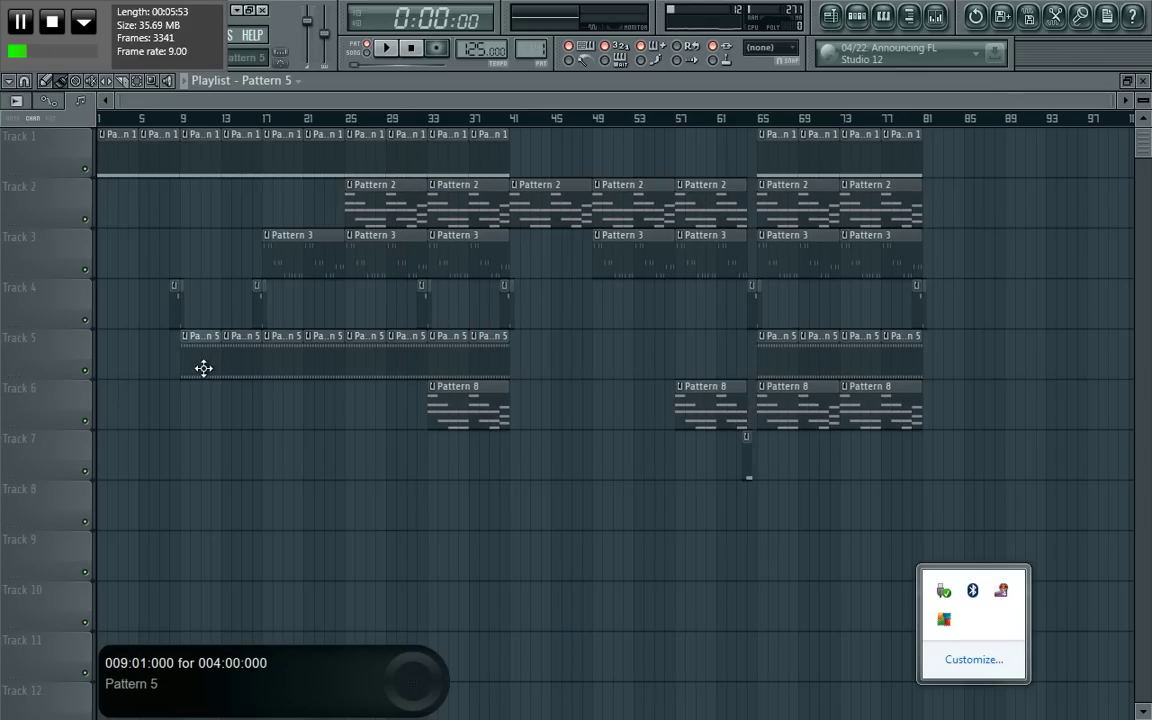
left_click(857, 16)
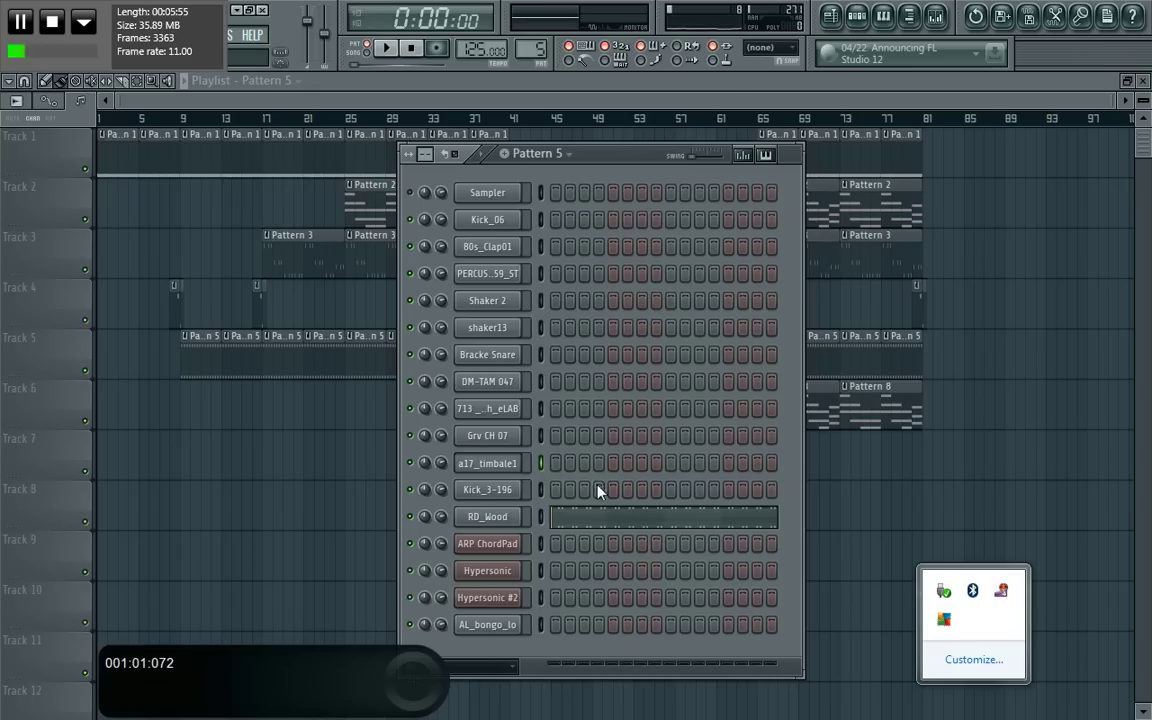
left_click(400, 91)
Step: Pick the Pattern 3 clip in the playlist and view the Sylenth1 plugin on its ARP ChordPad channel
left_click(298, 260)
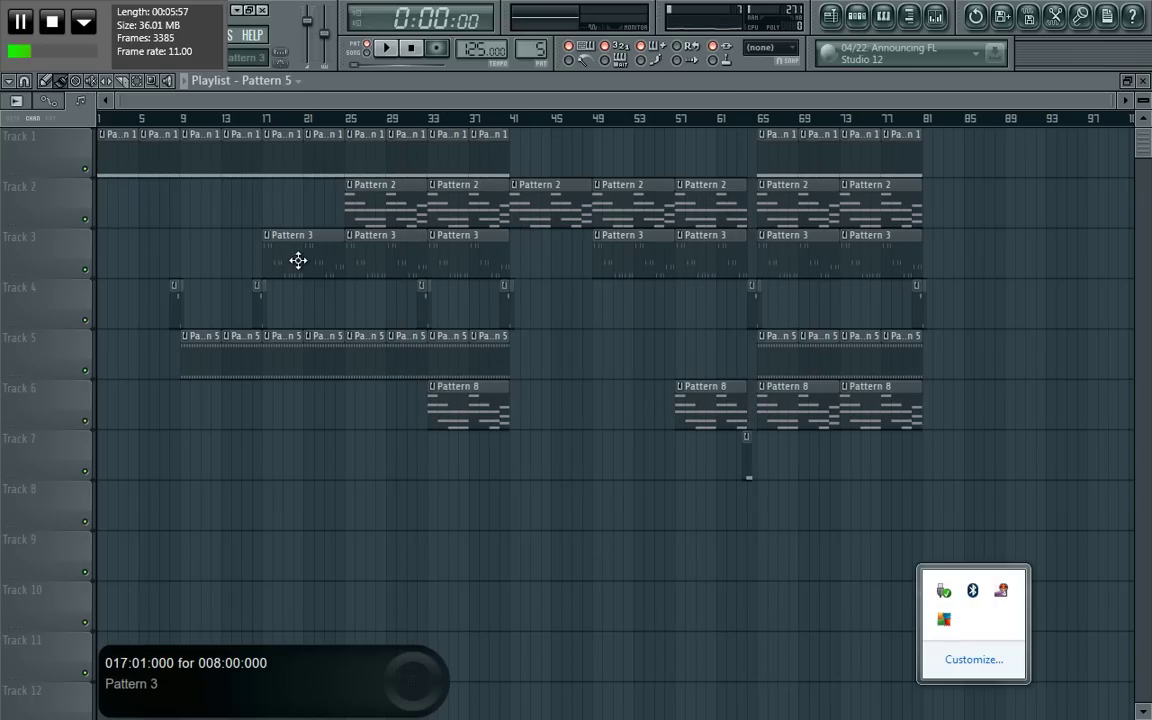
left_click(857, 16)
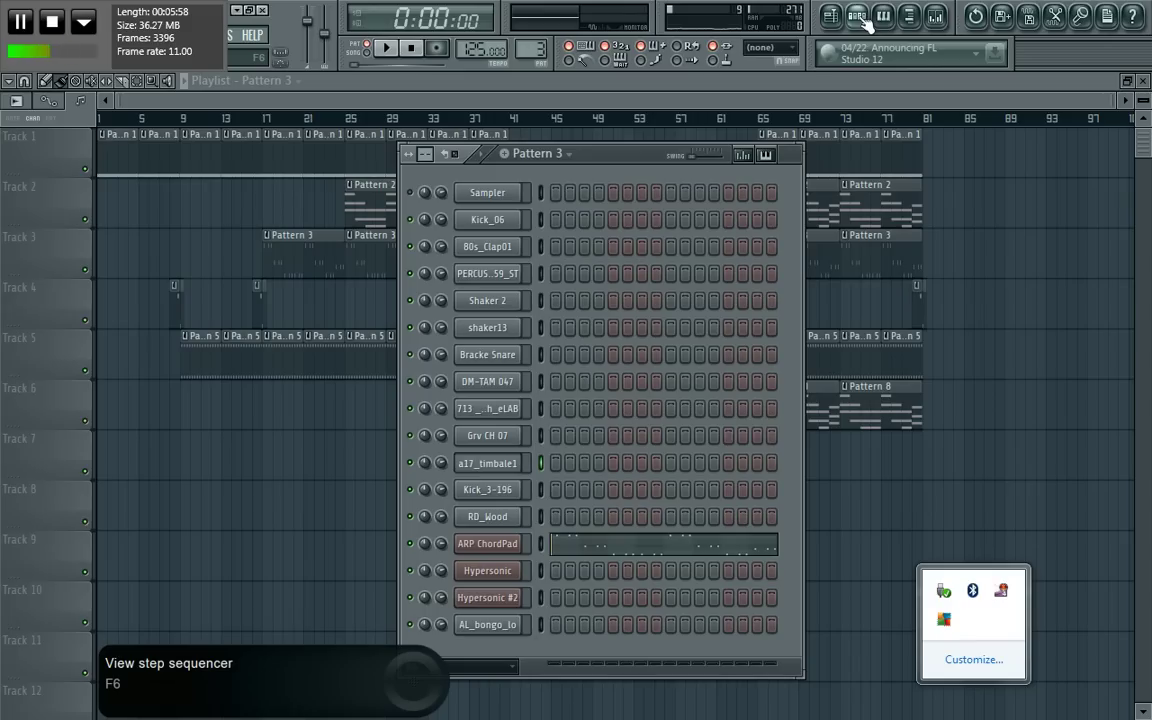
left_click(505, 544)
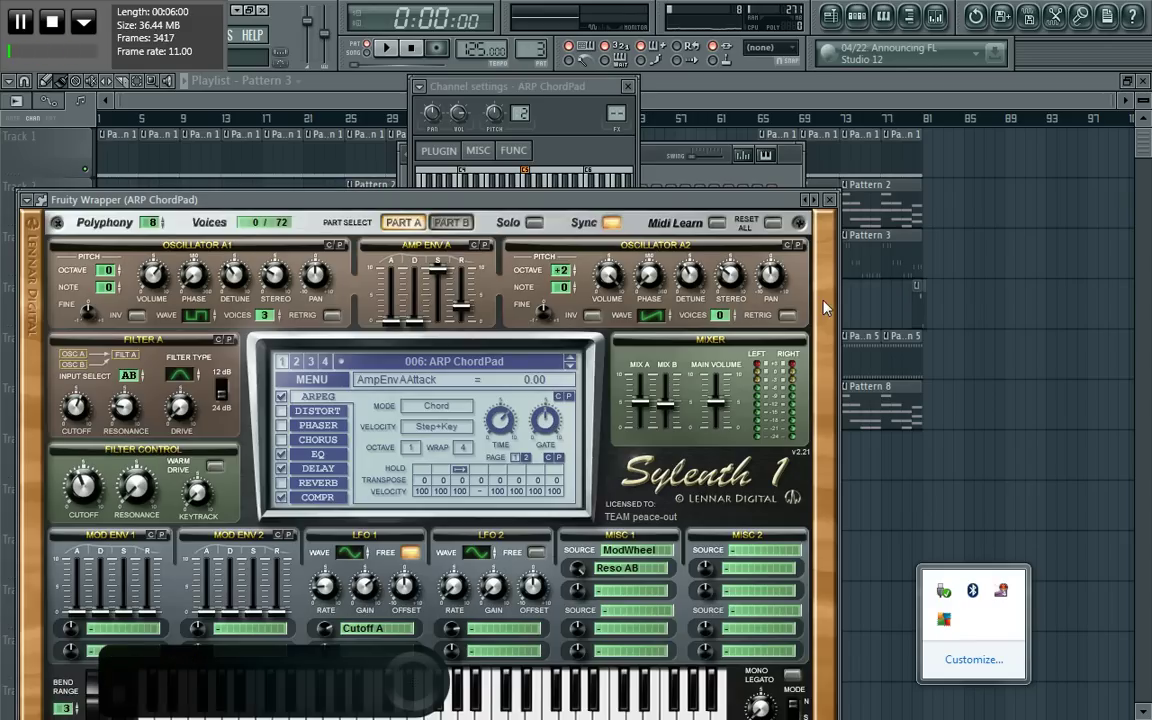
left_click(706, 152)
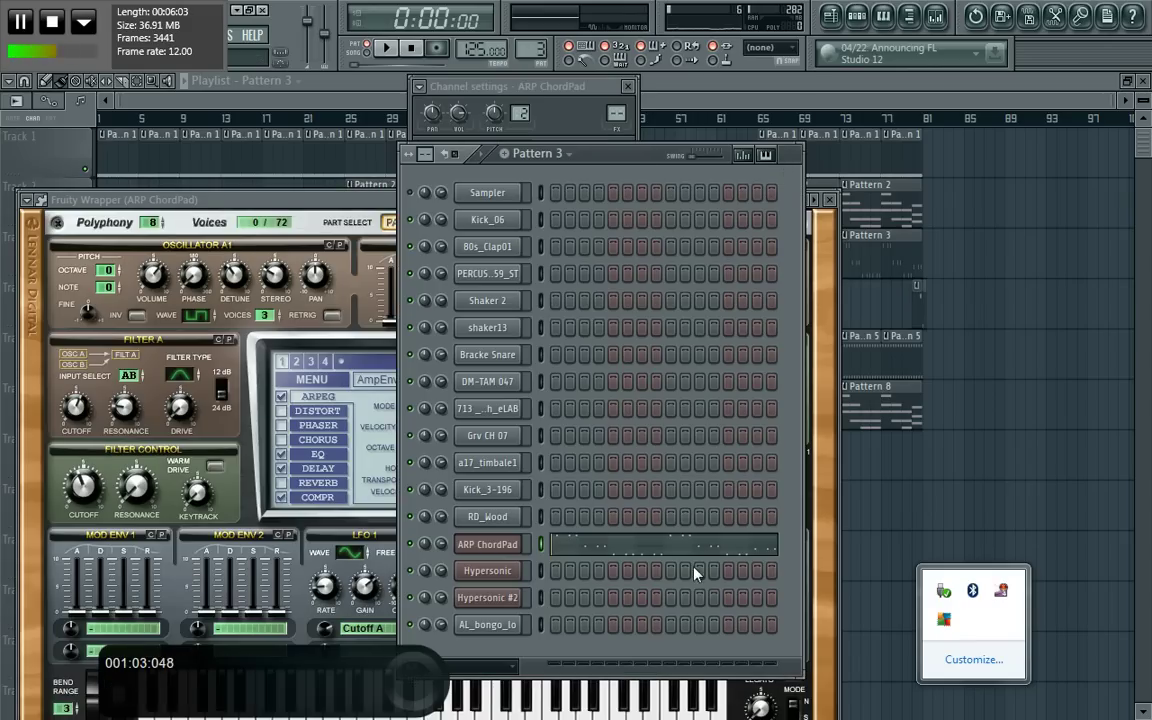
Step: View all eight bars of ARP ChordPad notes in the piano roll and return to the step sequencer
left_click(687, 549)
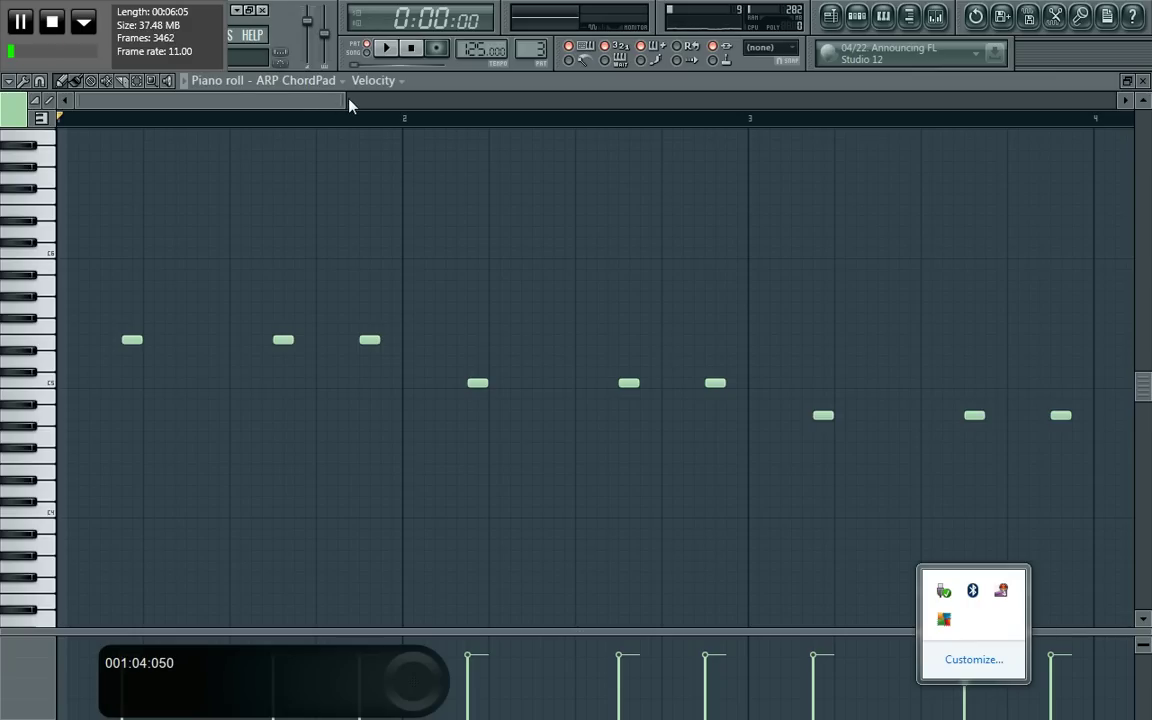
left_click_drag(349, 104, 1096, 190)
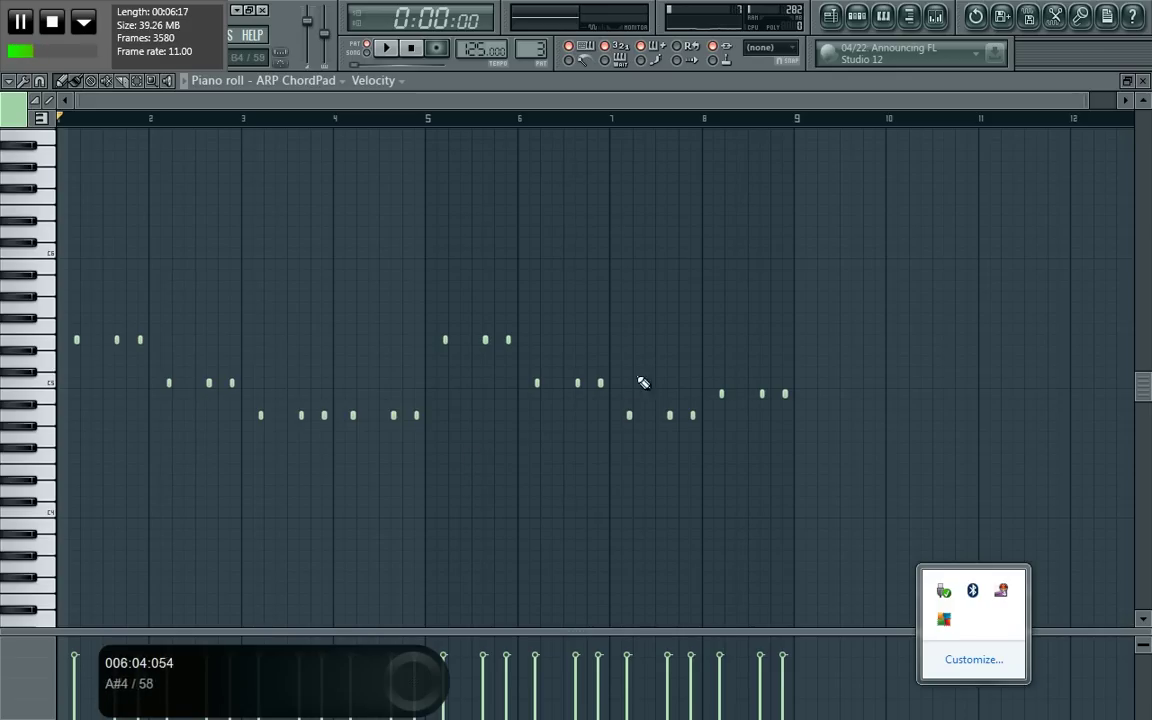
left_click(859, 20)
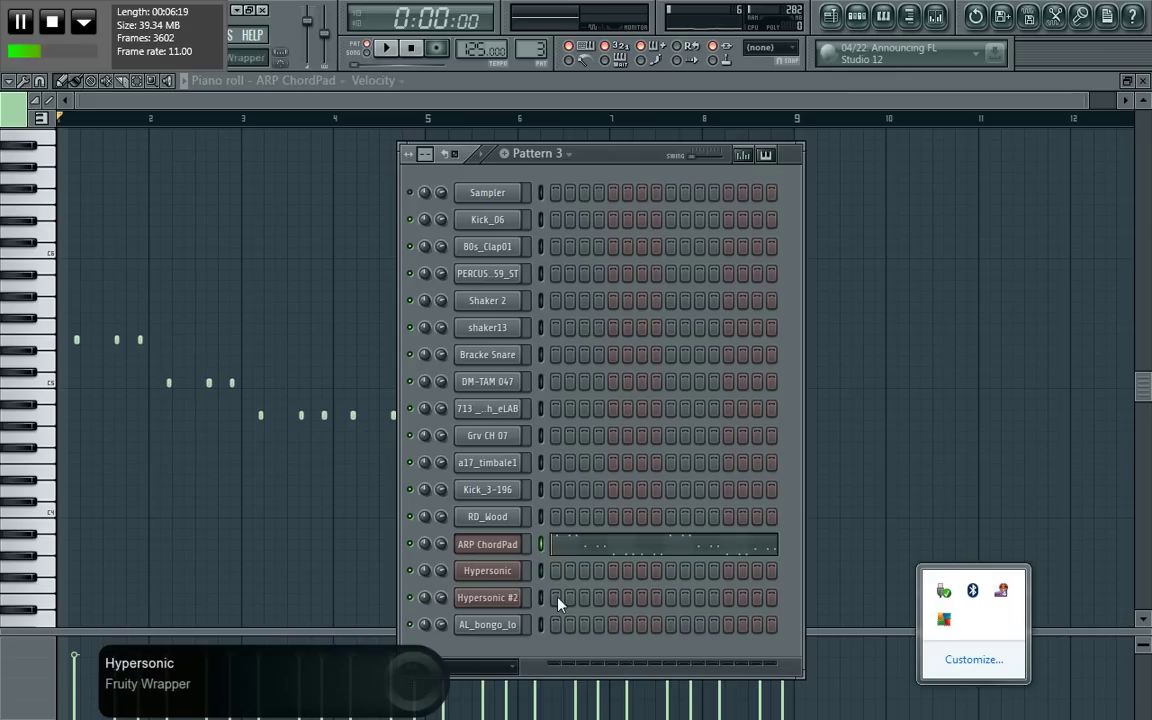
Step: Review the playlist arrangement by picking the Pattern 2 and Pattern 8 clips and the short clip on Track 7
left_click(832, 16)
left_click(393, 212)
left_click(483, 406)
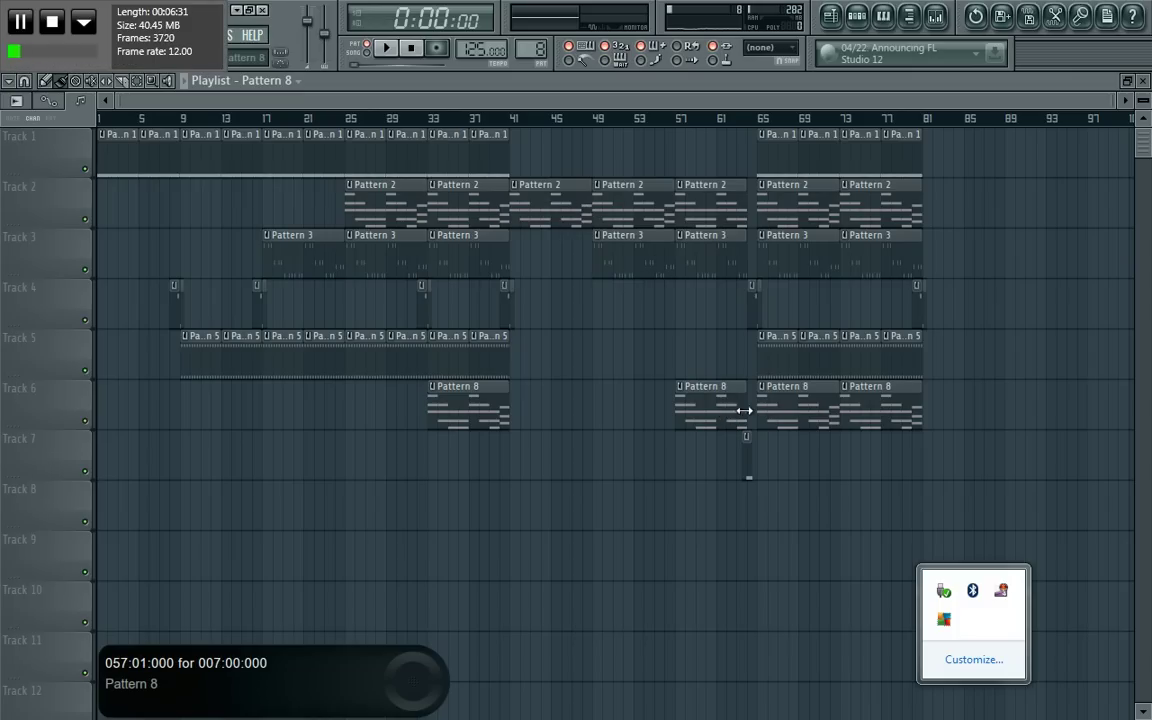
left_click(749, 473)
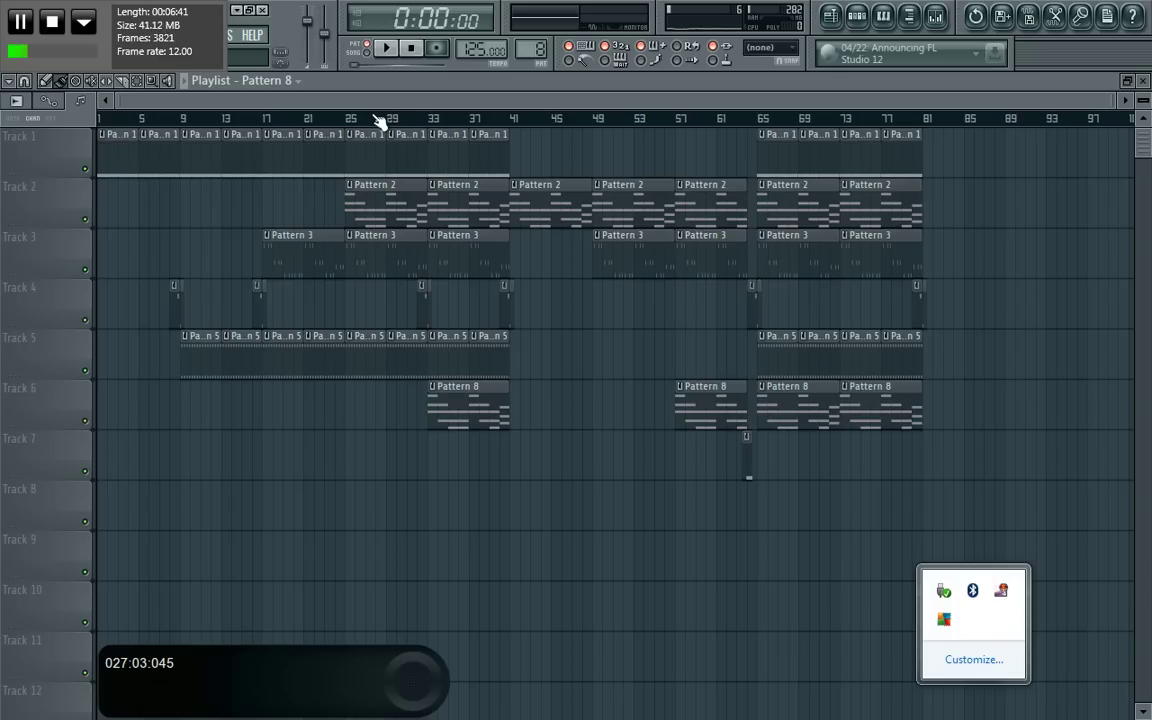
Step: Switch to Virtual DJ, where heavyk style is loaded, and show the screen recorder's toolbar again
left_click(27, 33)
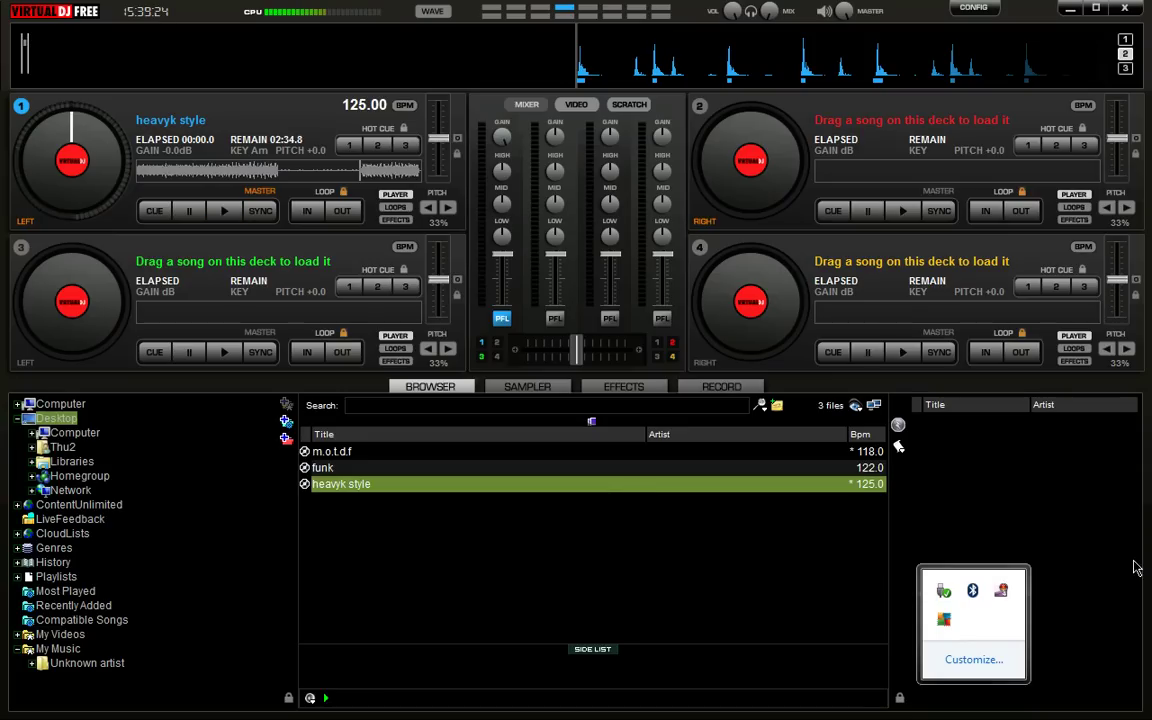
right_click(1003, 592)
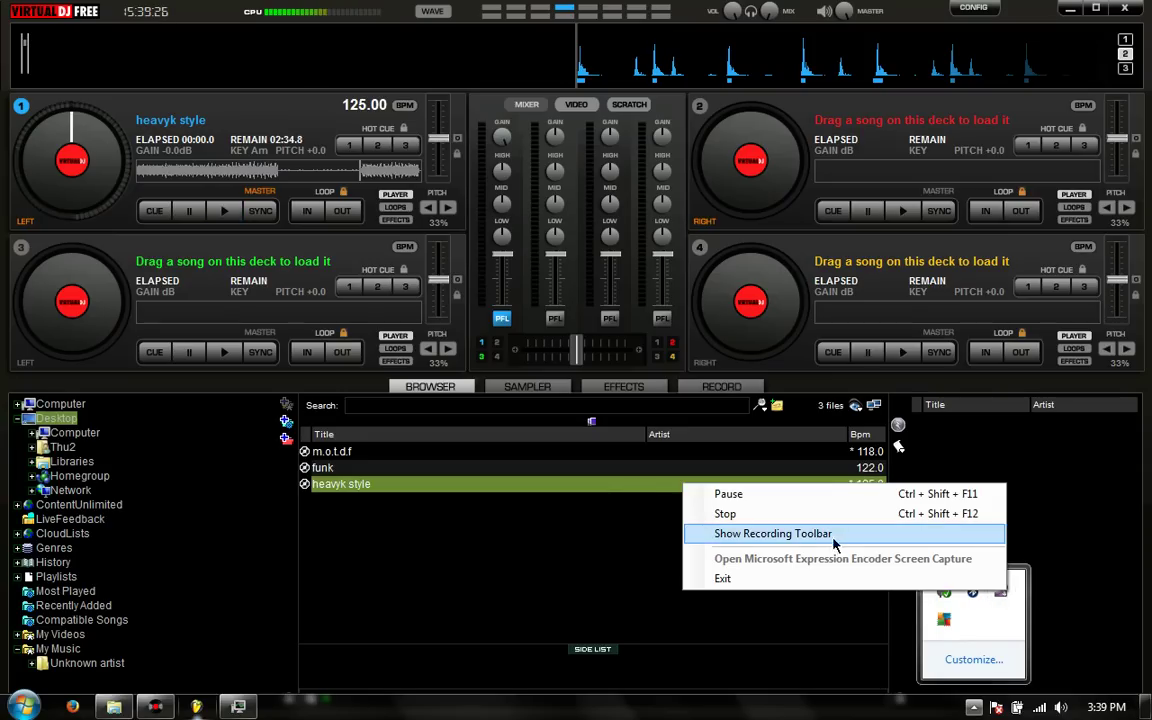
left_click(835, 535)
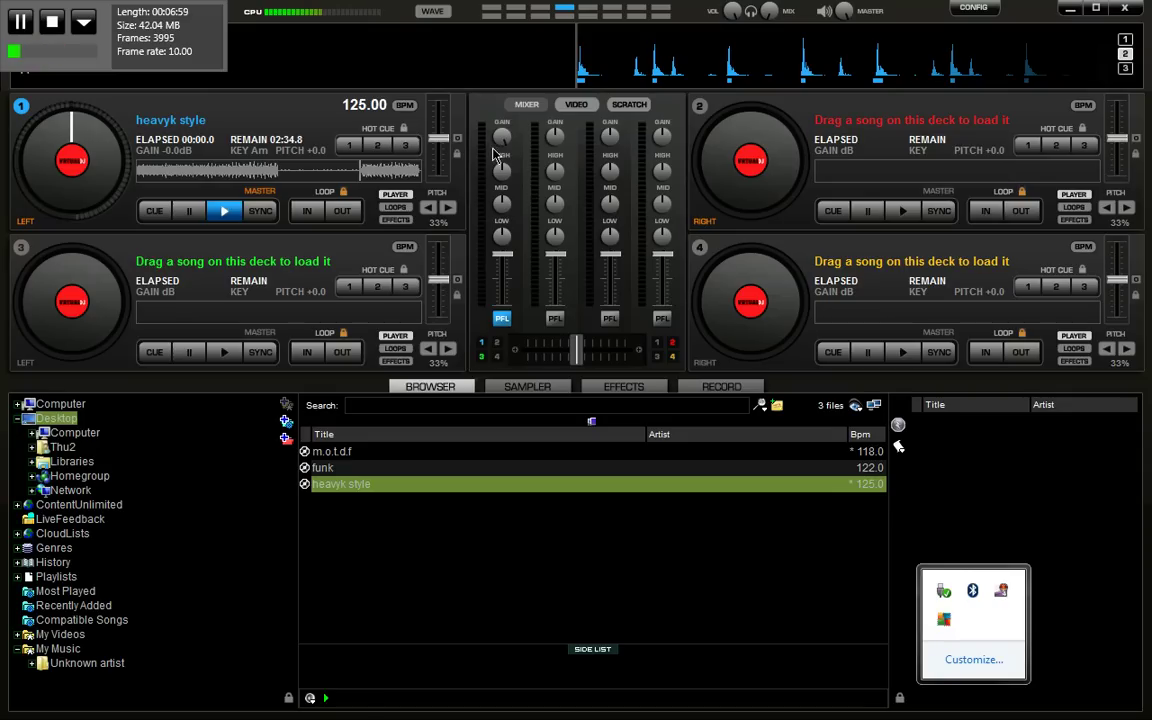
Step: Lower deck 1's gain to -6.4 dB and show the audio recording page
left_click_drag(505, 176, 517, 251)
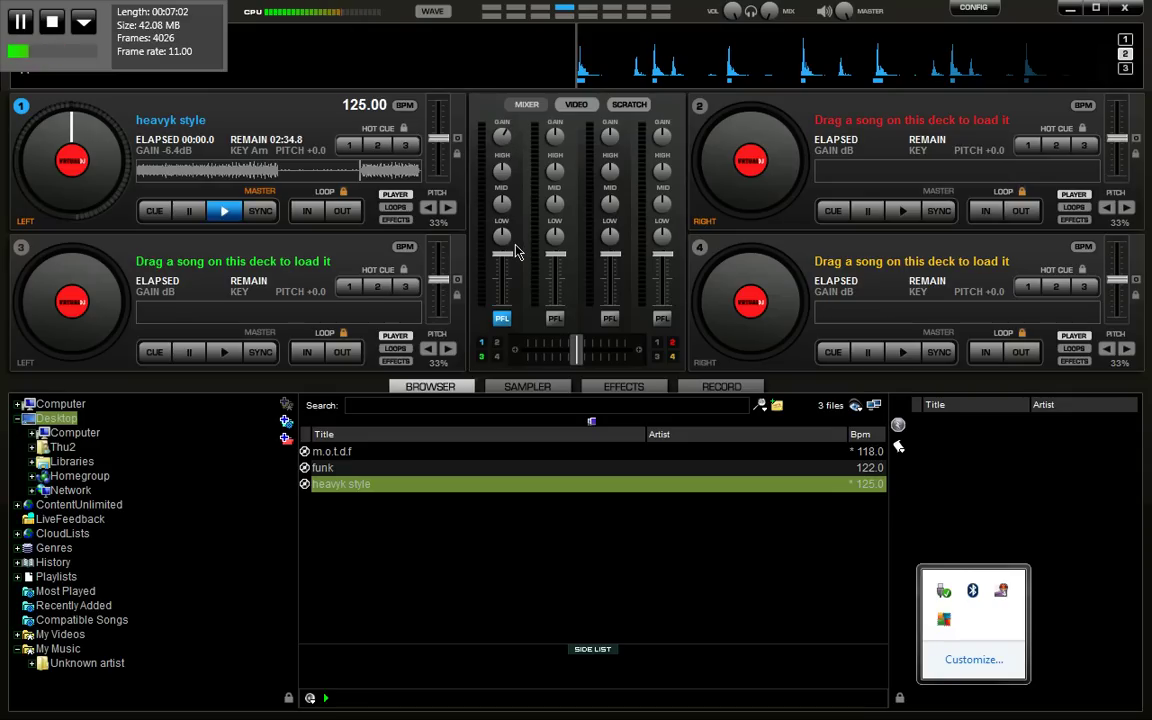
left_click(721, 386)
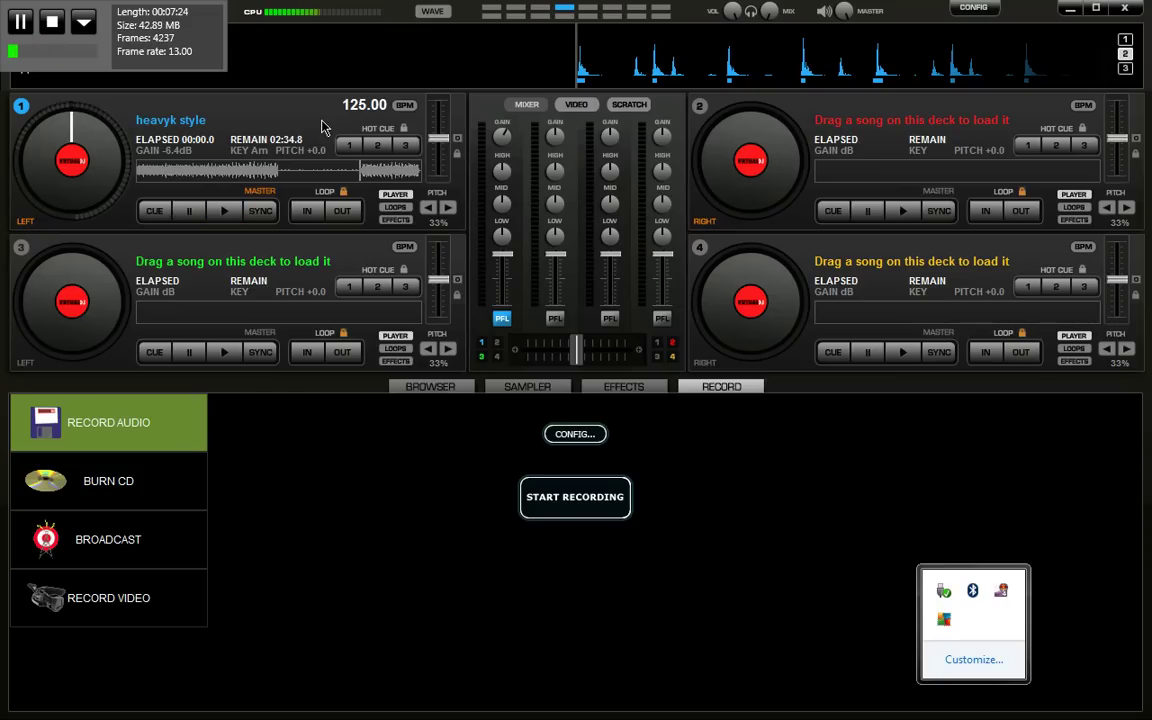
Step: Play heavyk style on deck 1 with its level lowered to 85.69%, jump to about 0:53 and stop the track
left_click(226, 213)
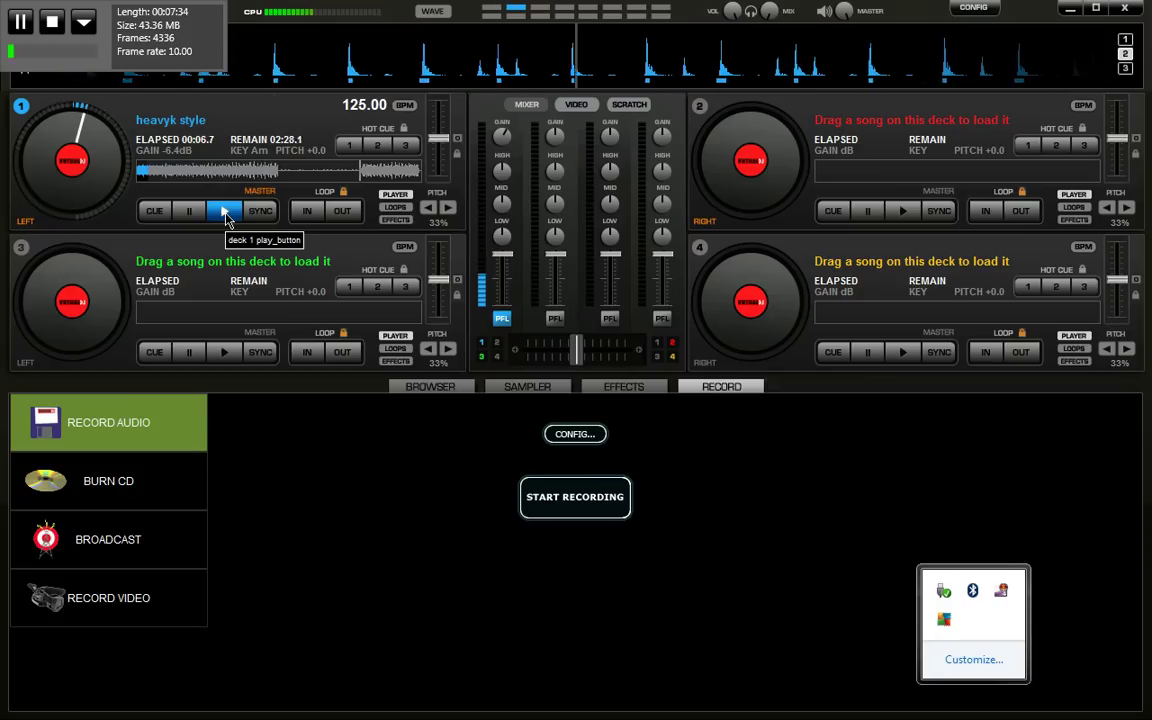
left_click_drag(505, 256, 506, 262)
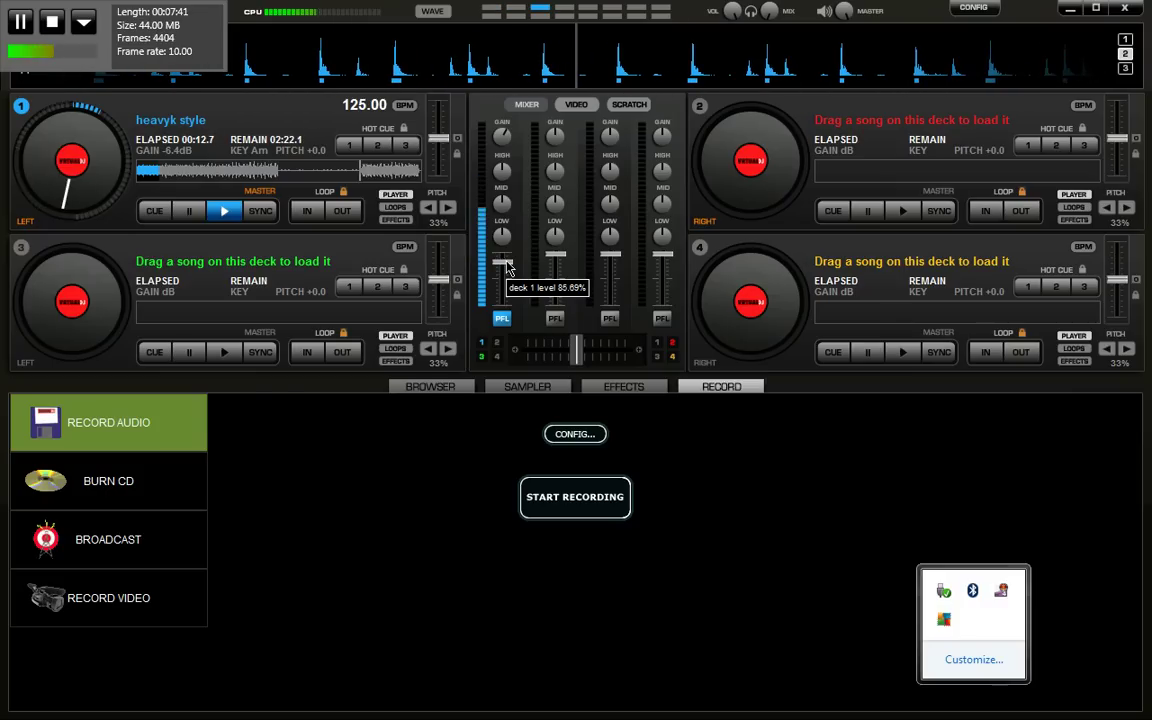
left_click(236, 170)
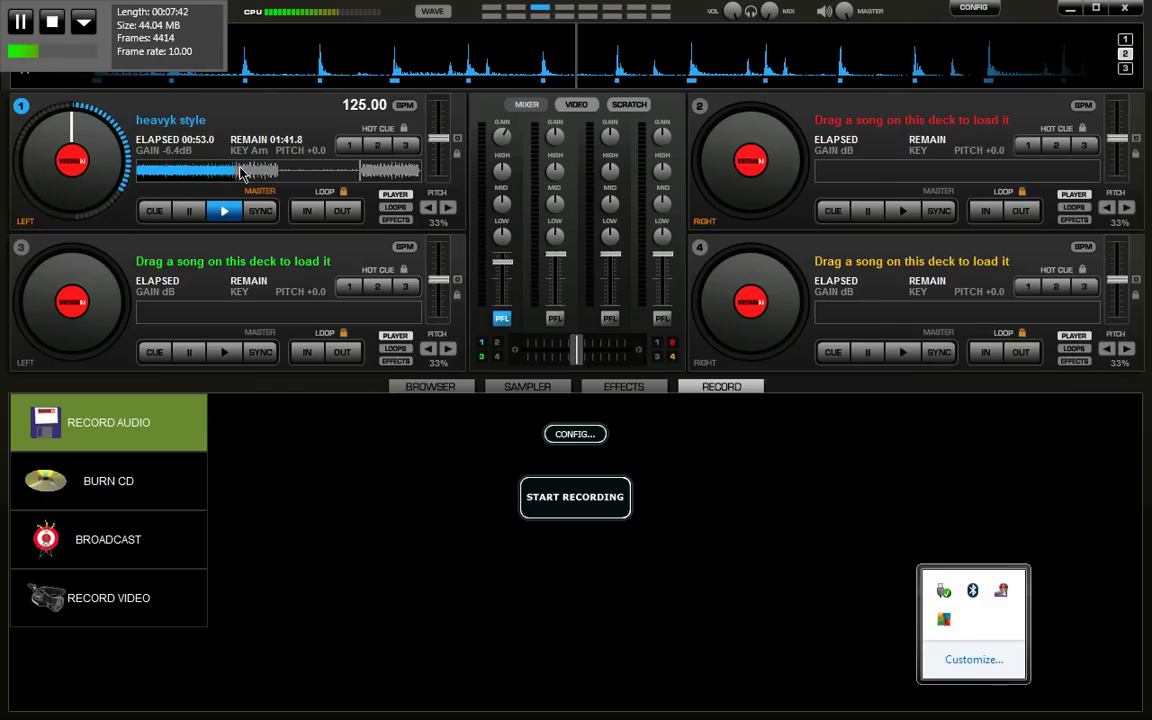
left_click(221, 213)
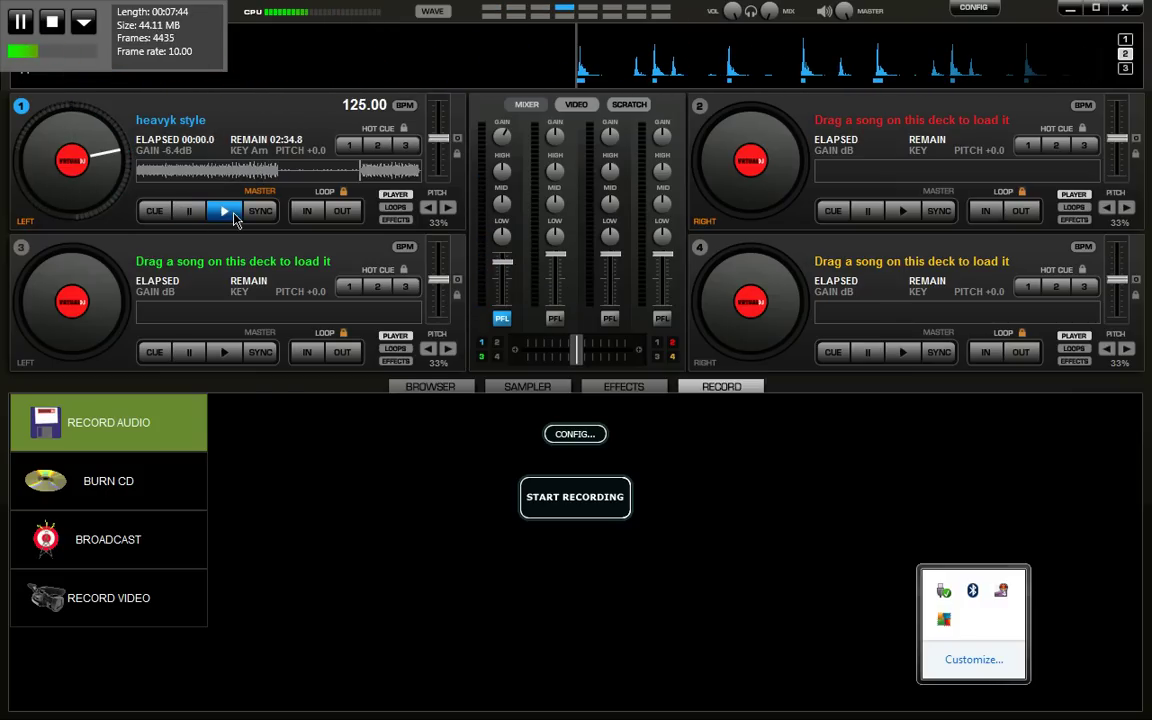
Step: Play heavyk style from the start, raise deck 1's level to nearly full and pause at about 2:18
left_click(233, 214)
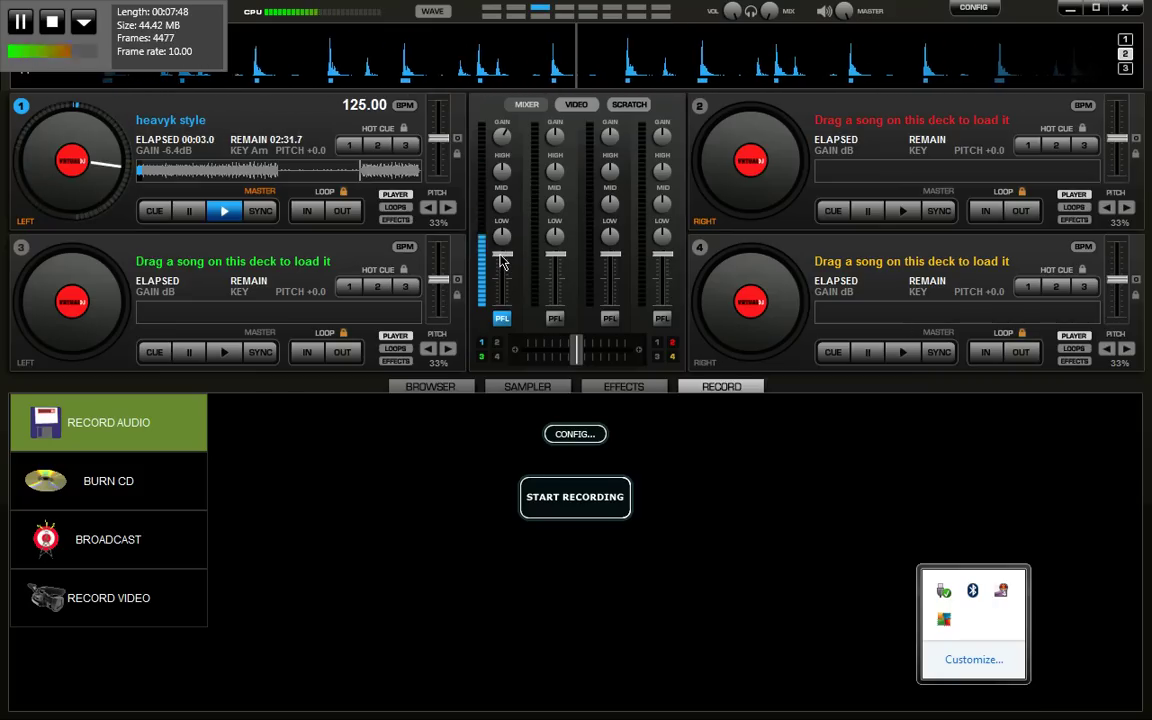
left_click_drag(500, 264, 501, 256)
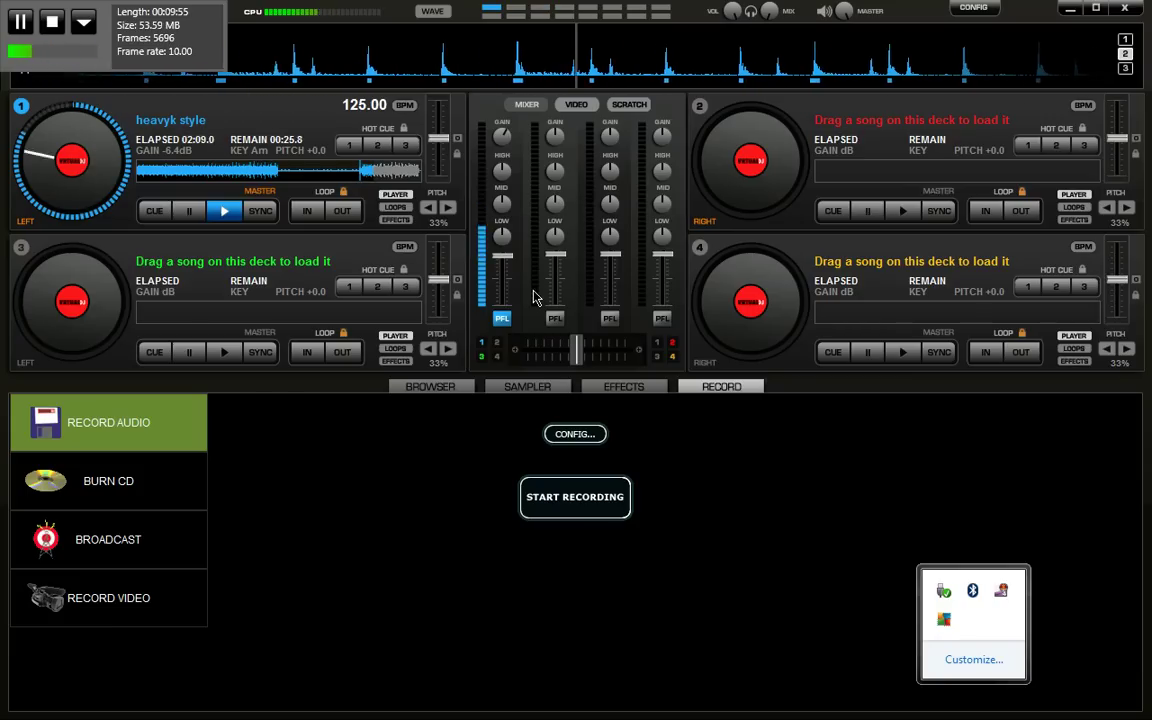
left_click(190, 212)
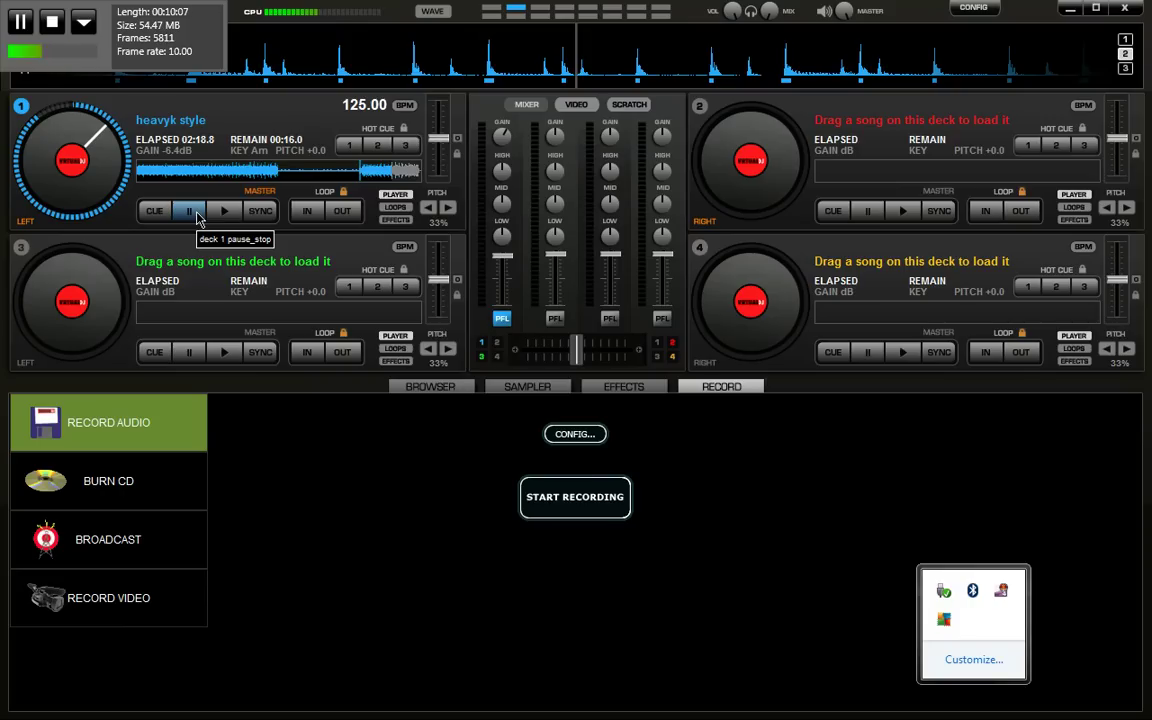